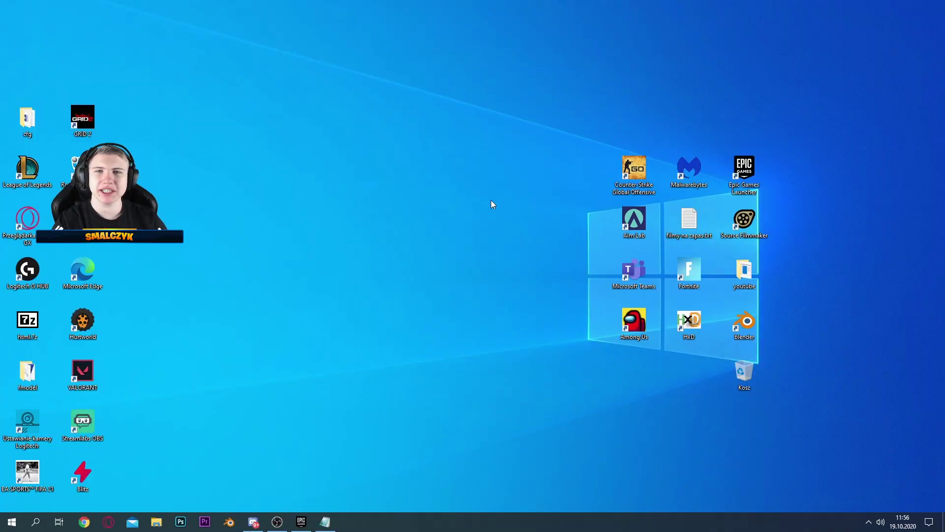
In the Epic Games Launcher settings, expand the Fortnite options and enable additional command line arguments (Dodatkowe argumenty wiersza polecenia).
double_click(725, 164)
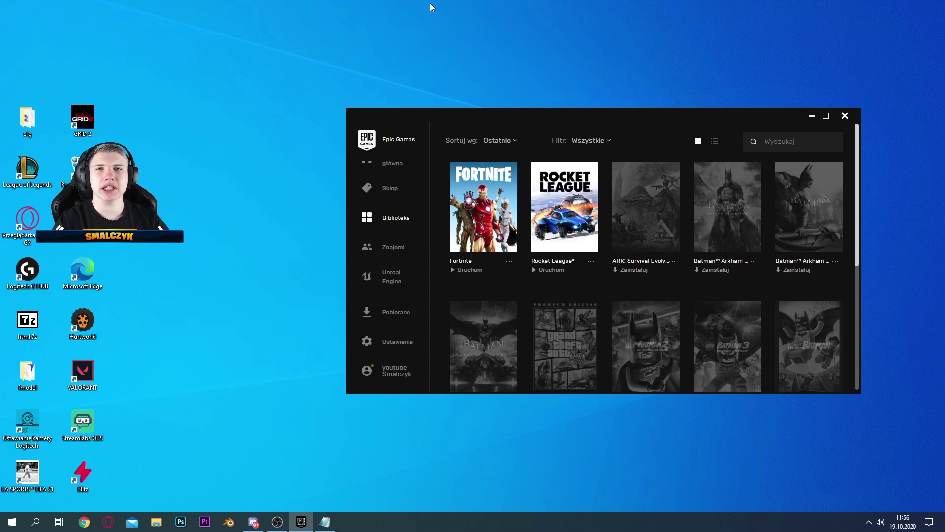
click(375, 342)
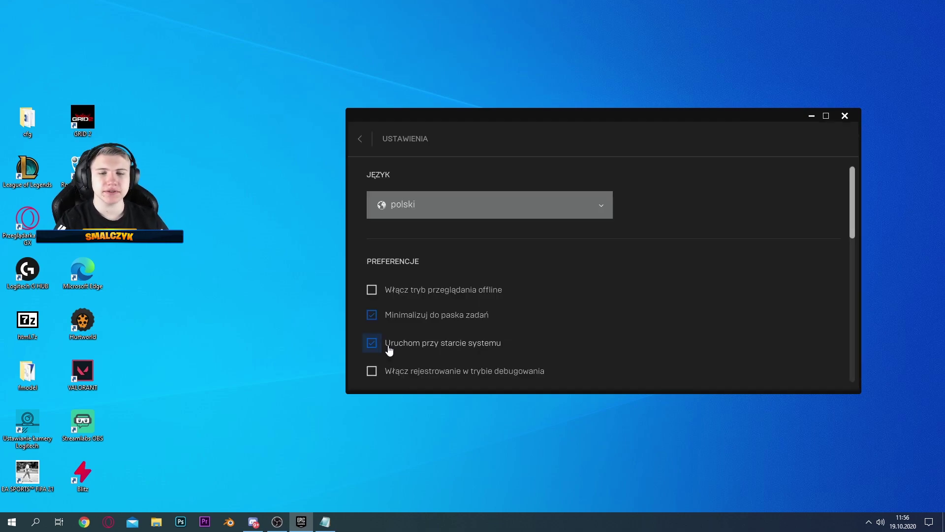
scroll(449, 288, down, 15)
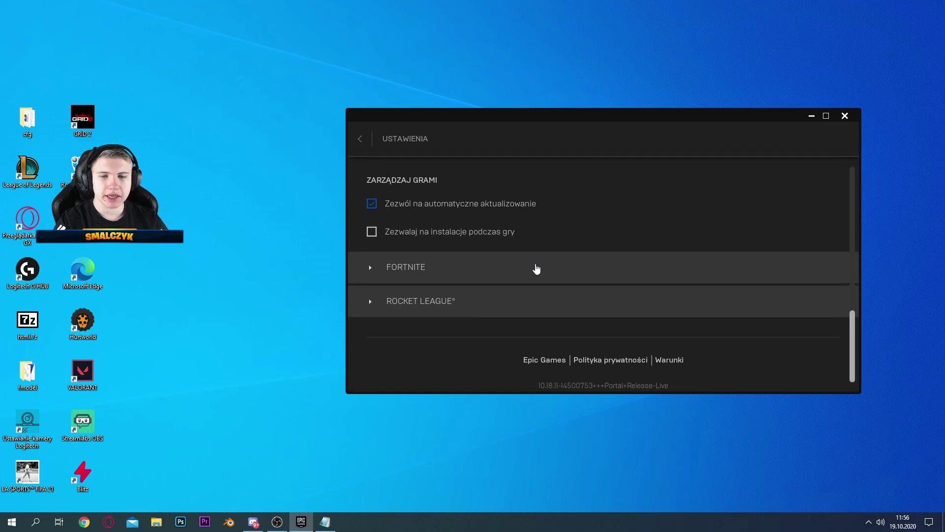
click(388, 278)
scroll(493, 305, down, 1)
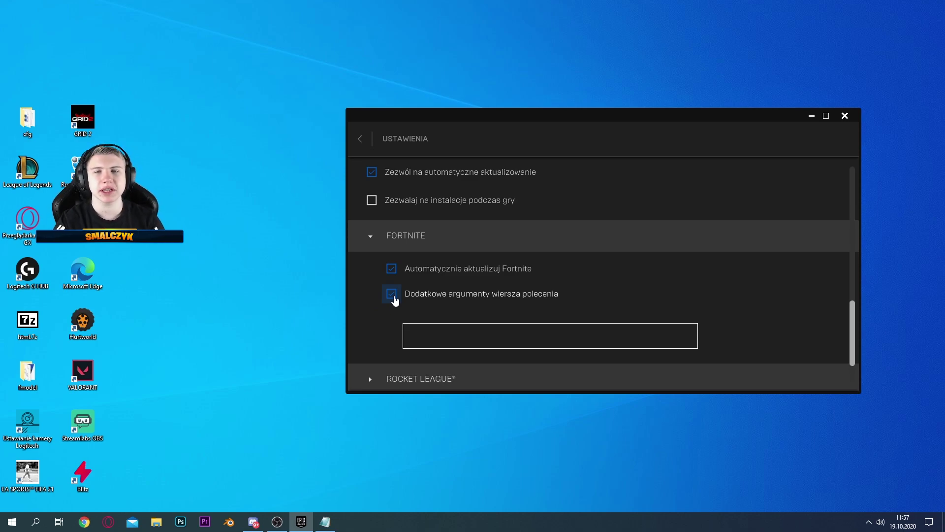
click(392, 294)
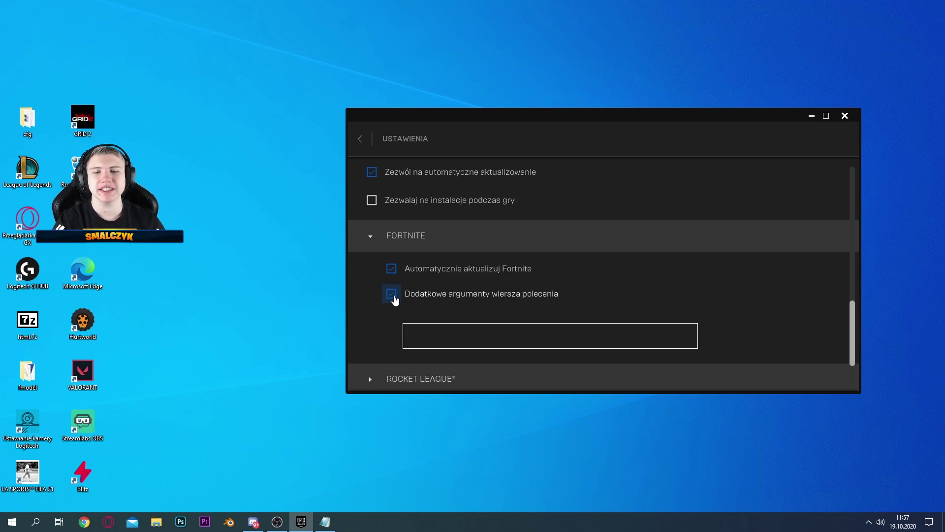
click(361, 140)
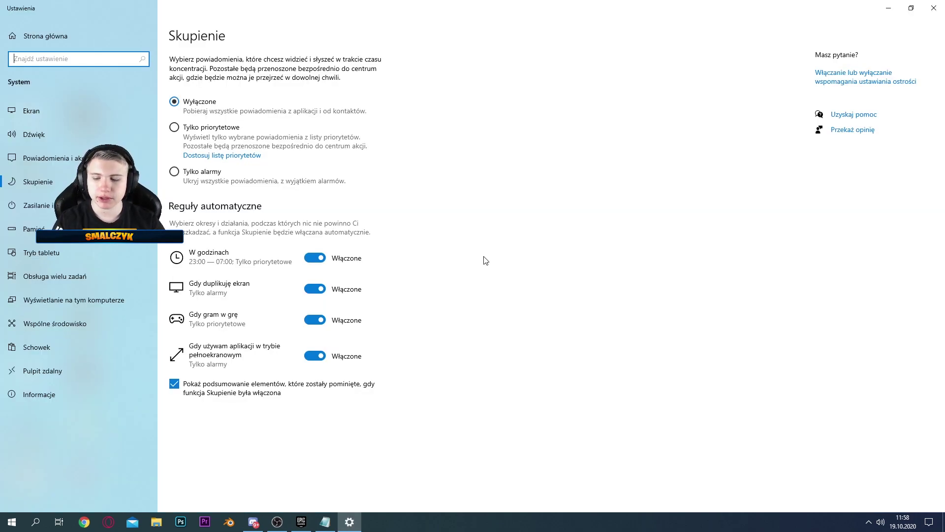
In the Windows Skupienie (Focus assist) settings, turn off all four automatic rules and the summary of missed items.
key(super)
text(skupi)
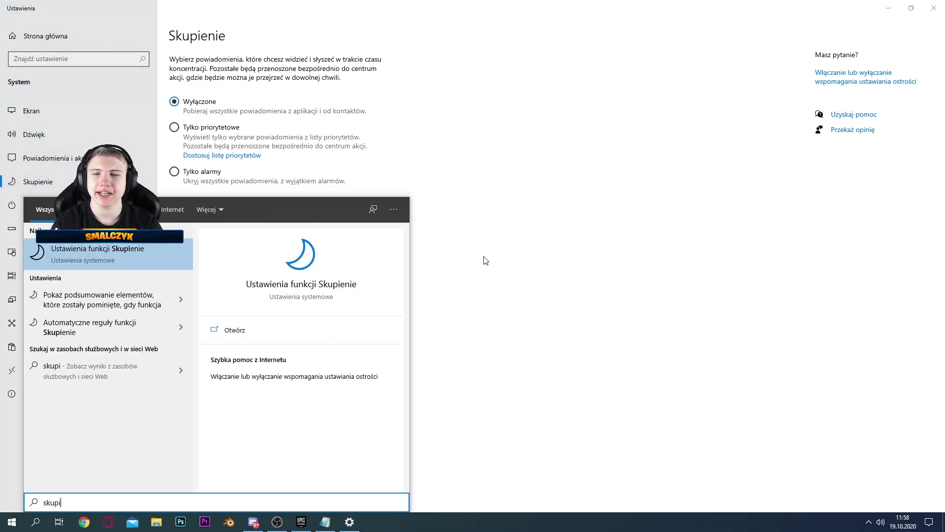
click(122, 21)
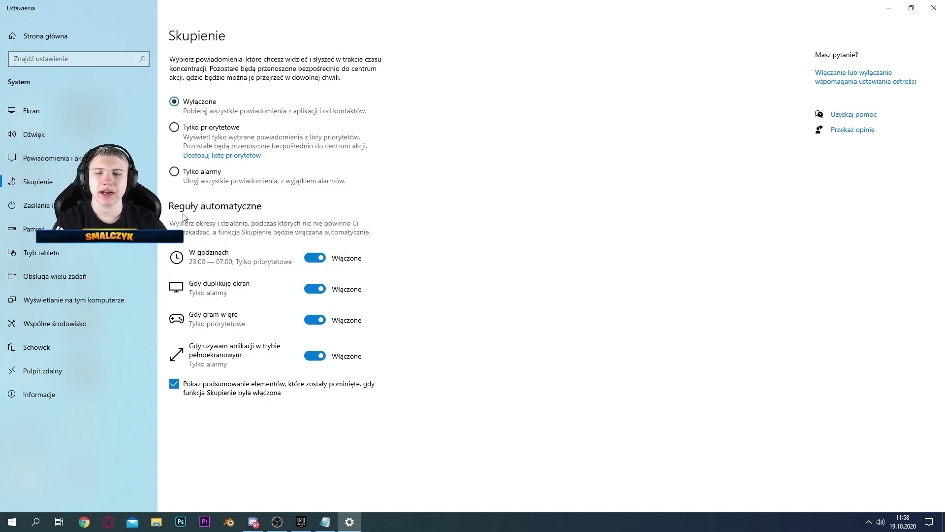
click(314, 258)
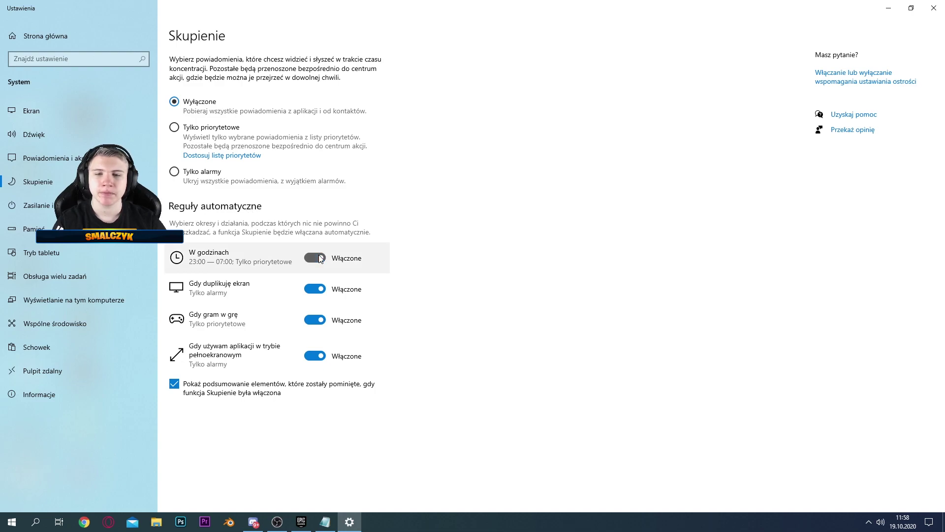
click(315, 289)
click(314, 319)
click(315, 356)
click(174, 384)
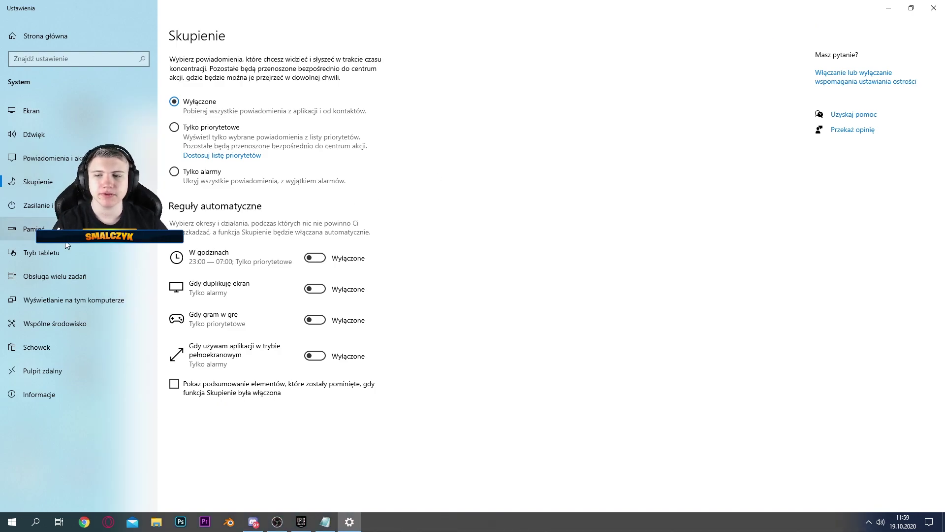
In the power and sleep settings, leave the screen turn-off time at Nigdy and activate the Najwyższa wydajność power plan.
click(40, 211)
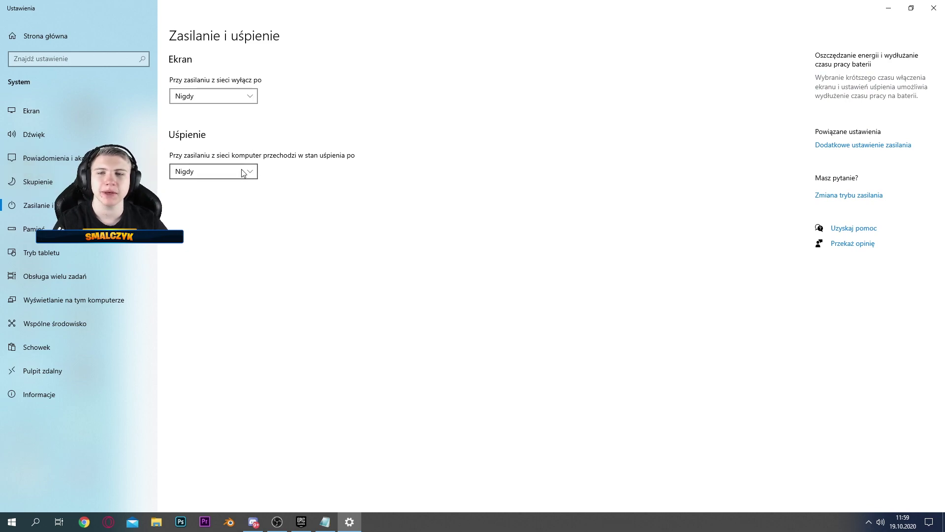
click(232, 96)
scroll(226, 127, up, 3)
scroll(206, 108, down, 3)
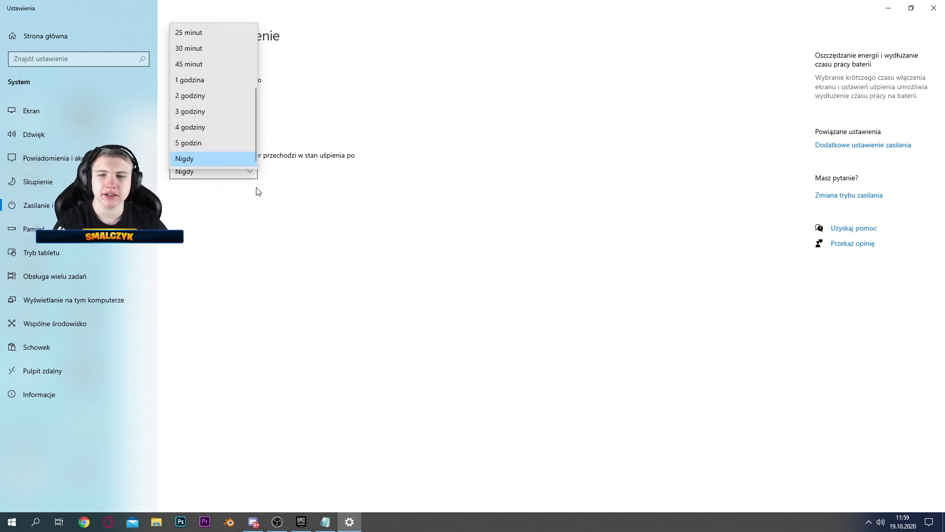
click(238, 185)
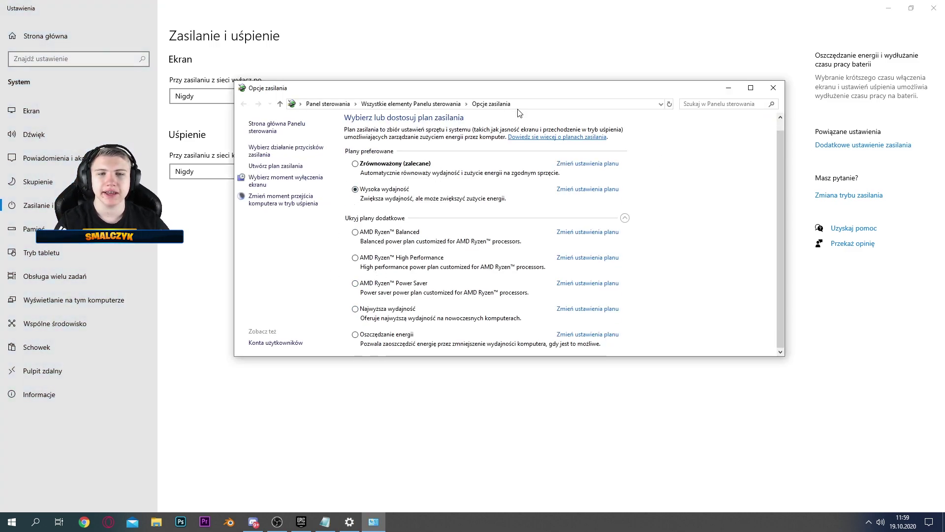
click(355, 309)
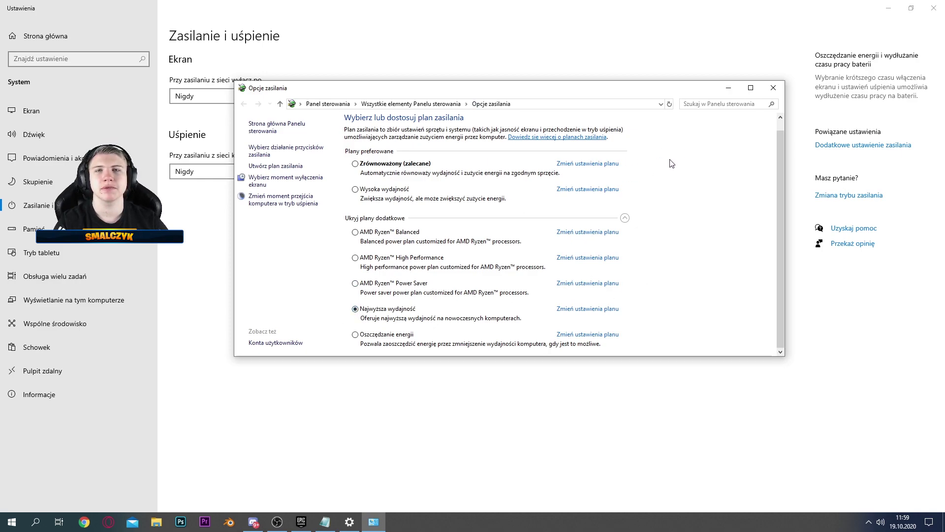
click(773, 88)
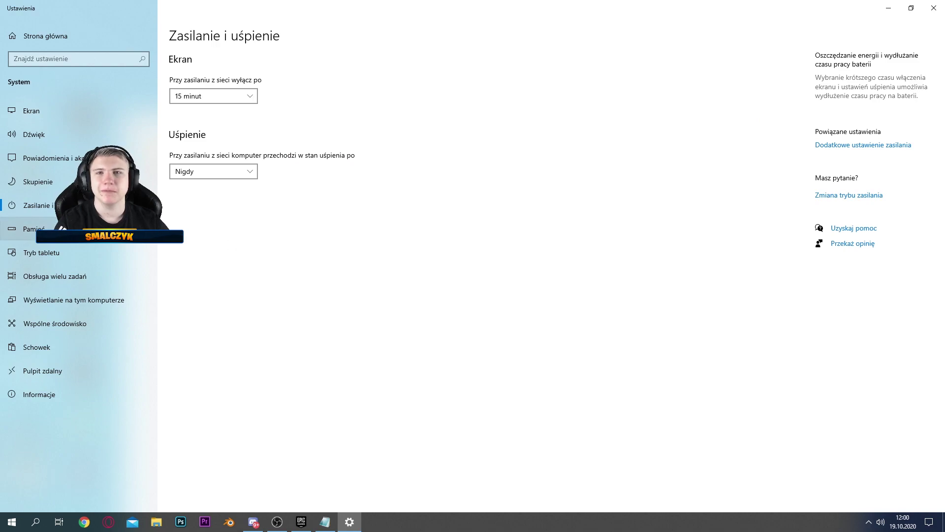
In the Granie settings, turn off the game bar and the option to open it with the controller button.
click(60, 228)
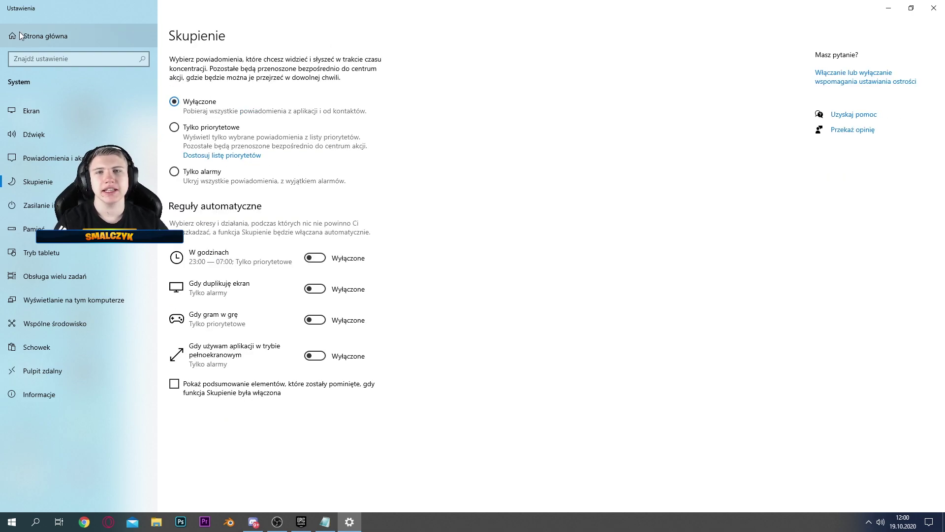
click(45, 38)
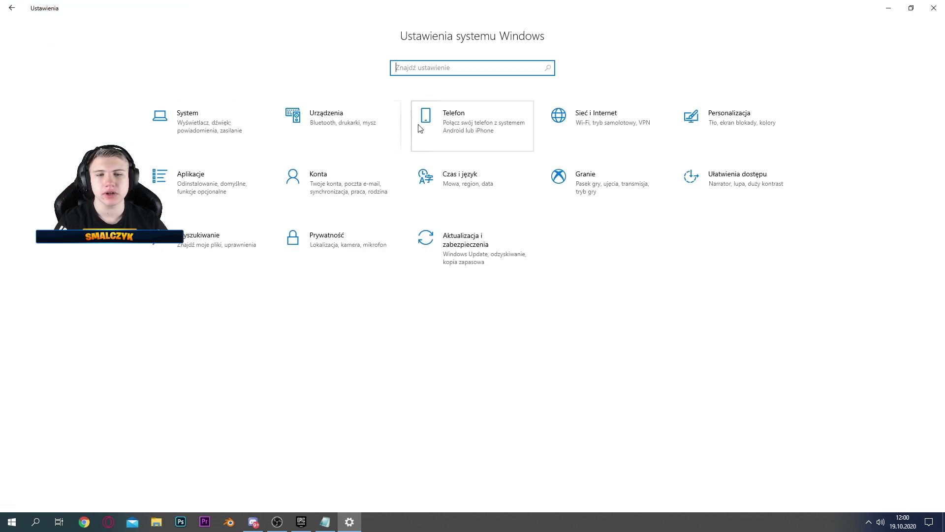
click(575, 187)
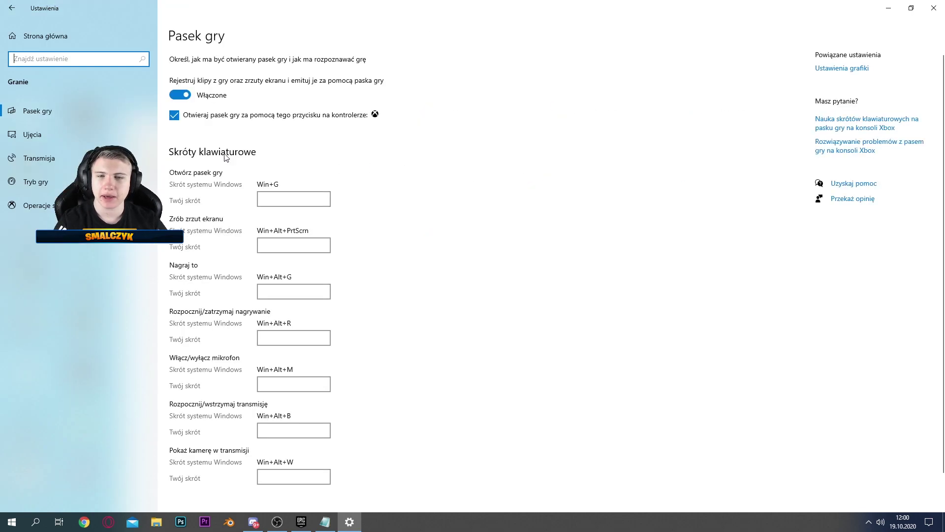
click(186, 96)
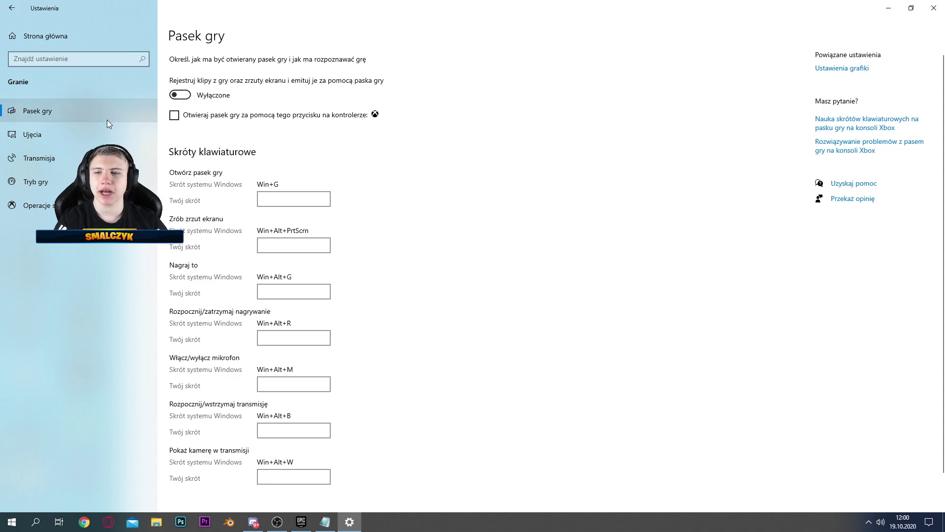
Check the Tryb gry page and turn off audio recording for game captures in the Ujęcia settings.
click(55, 187)
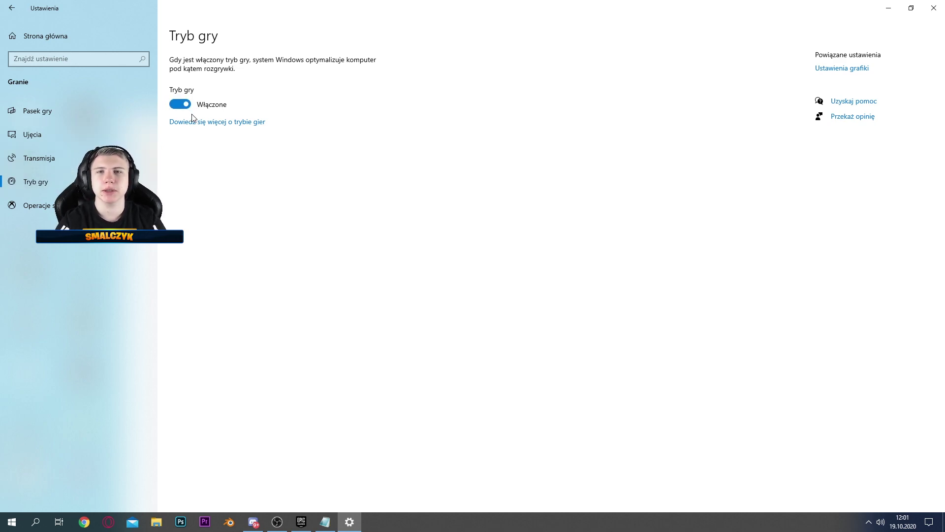
click(44, 205)
click(54, 134)
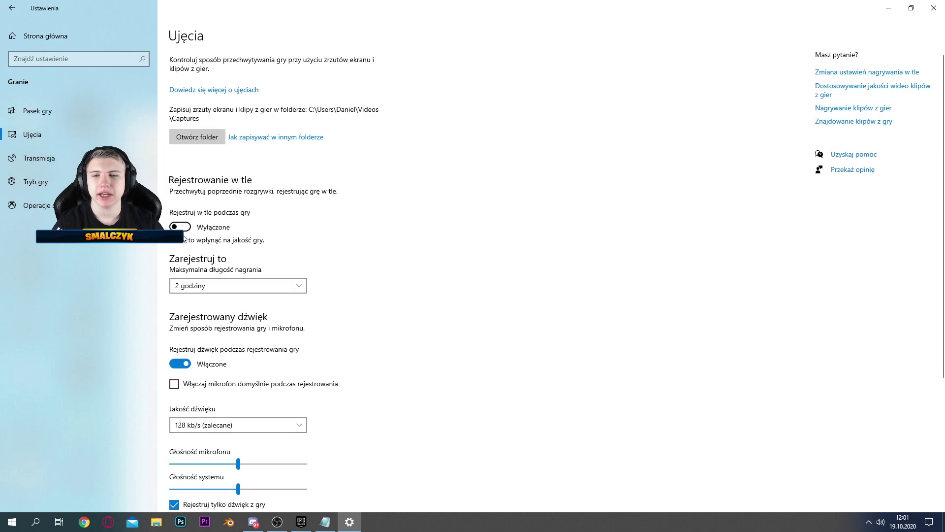
click(186, 362)
scroll(196, 316, down, 2)
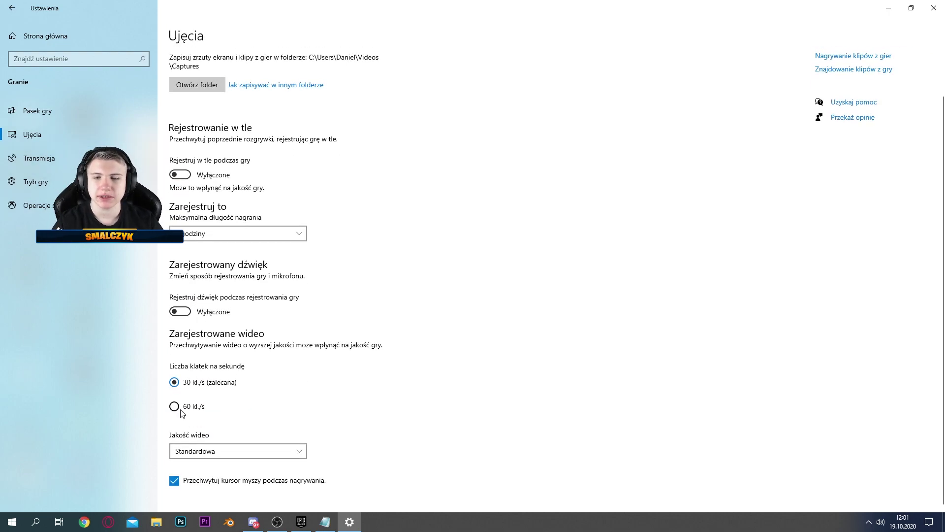
scroll(305, 232, up, 2)
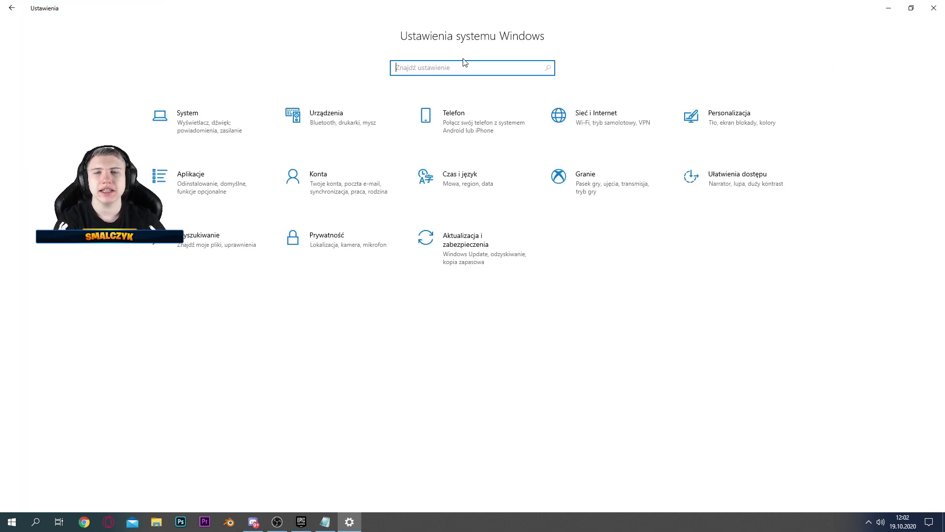
Search the settings for "opty", turn off downloading files from other computers in Optymalizacja dostarczania, and close Windows Settings.
text(opty)
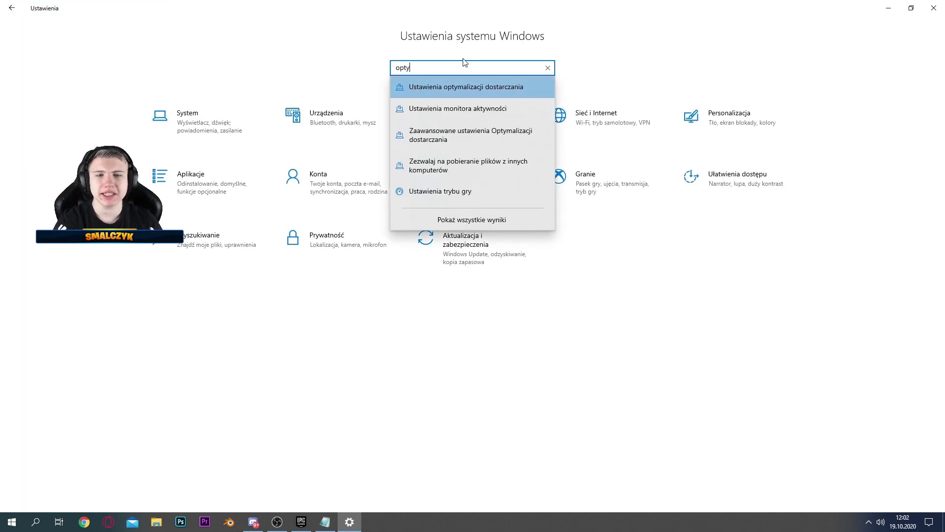
key(Return)
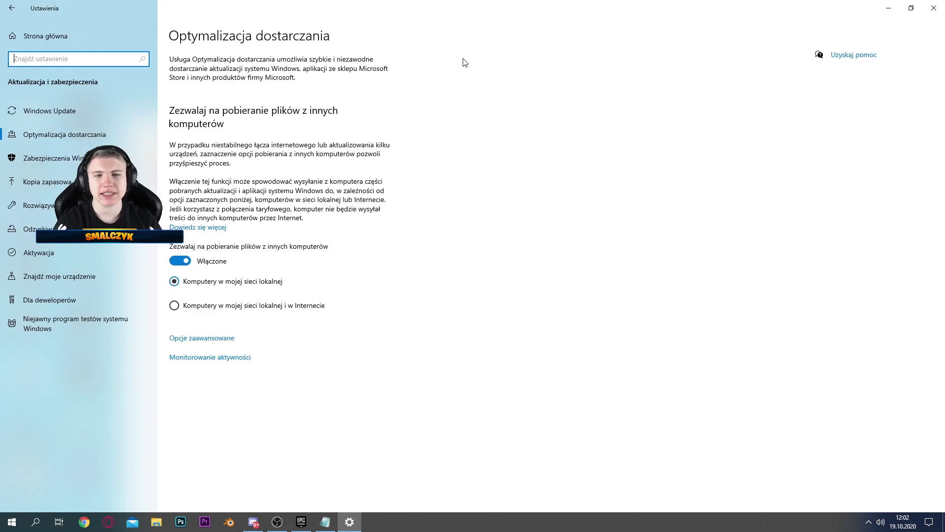
click(181, 261)
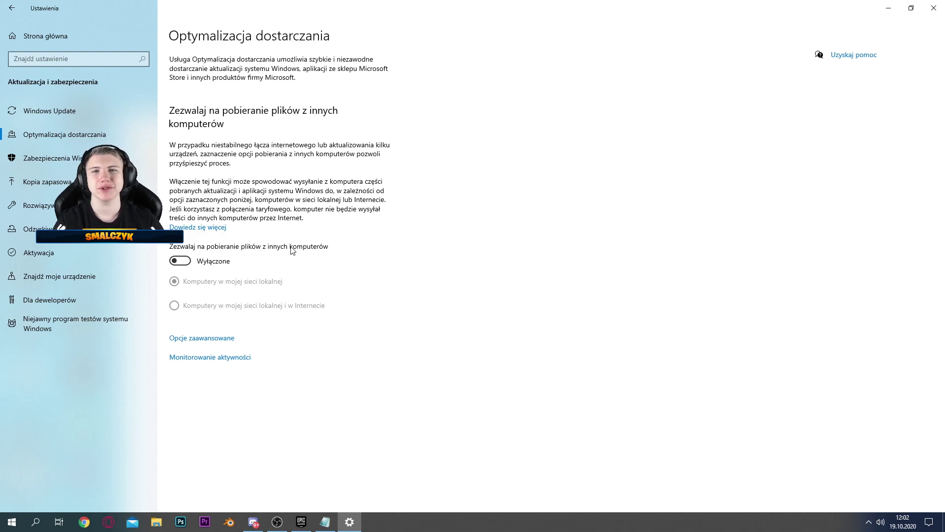
key(alt+Left)
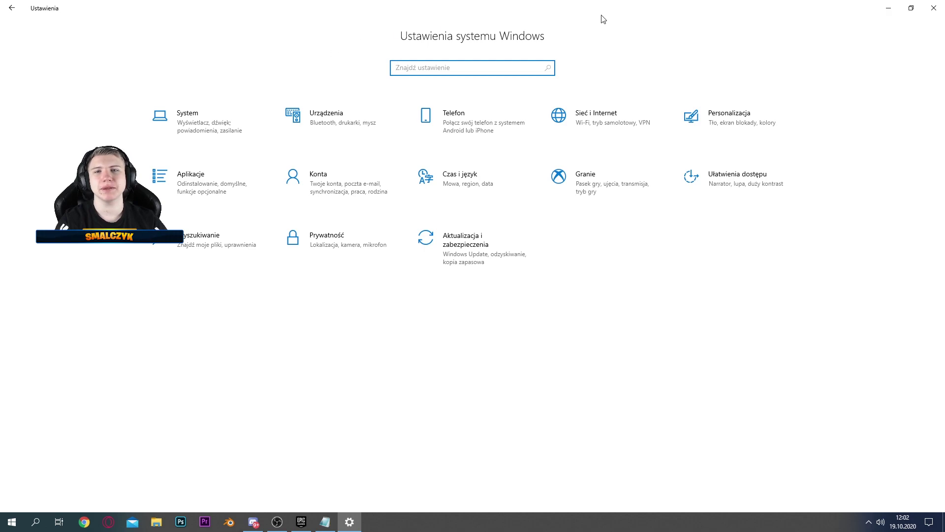
click(933, 8)
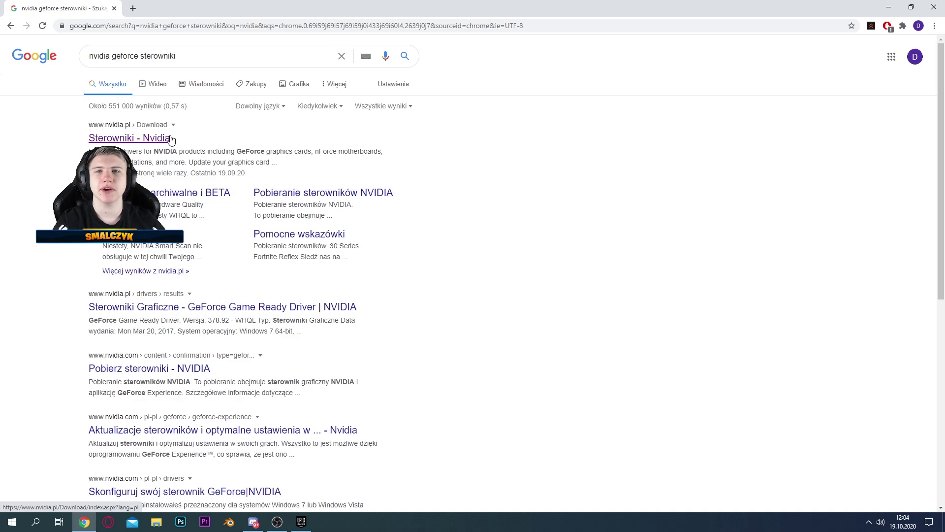
On the NVIDIA driver site in Chrome, search for the Sterownik Game Ready (GRD) driver and download it.
click(139, 142)
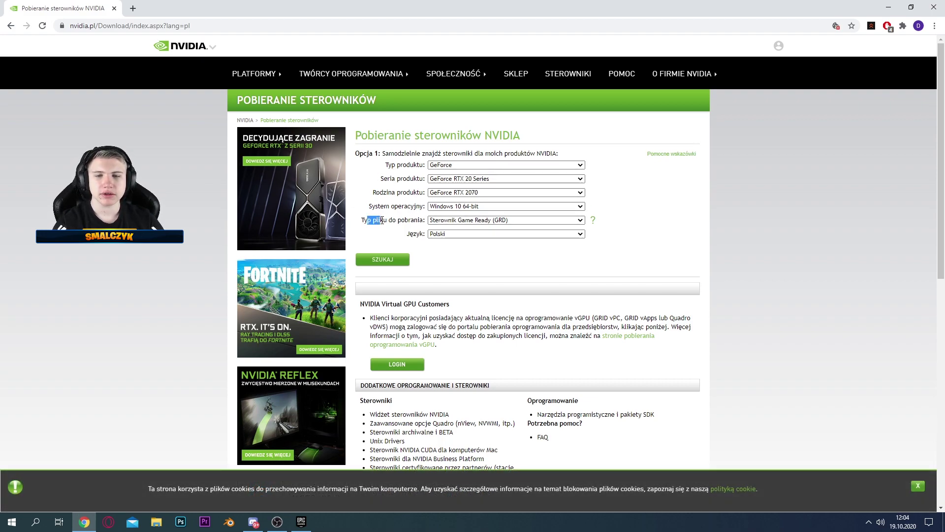
click(440, 221)
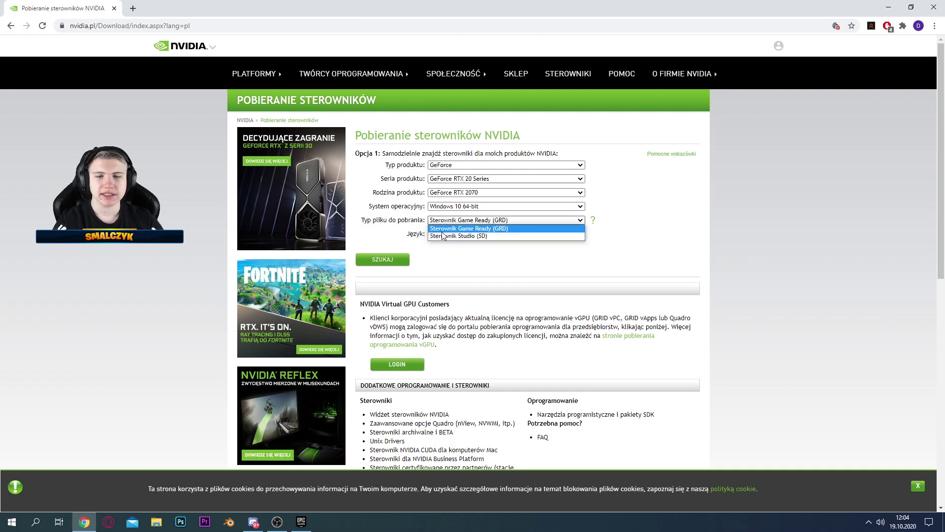
click(457, 228)
click(401, 265)
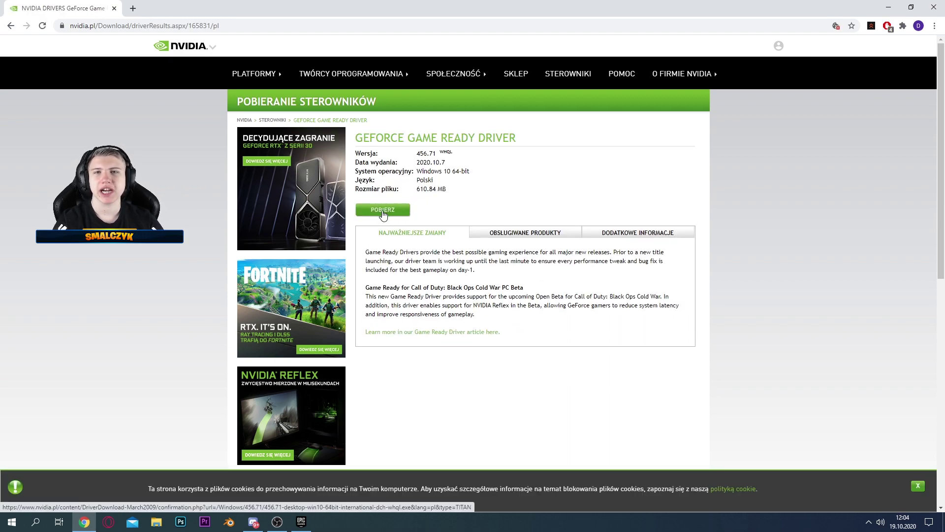
click(383, 211)
click(524, 183)
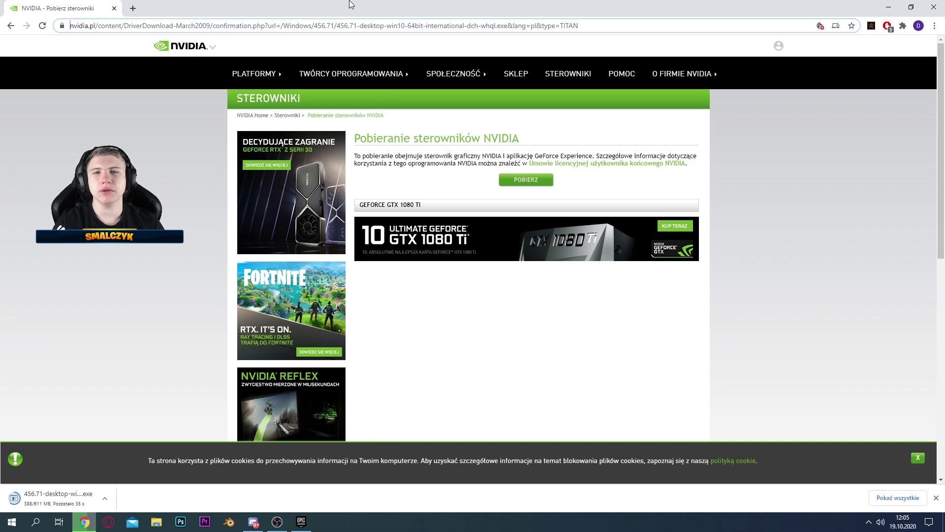
Open Menedżer urządzeń and expand Karty graficzne to check the graphics card model.
key(super)
text(mene)
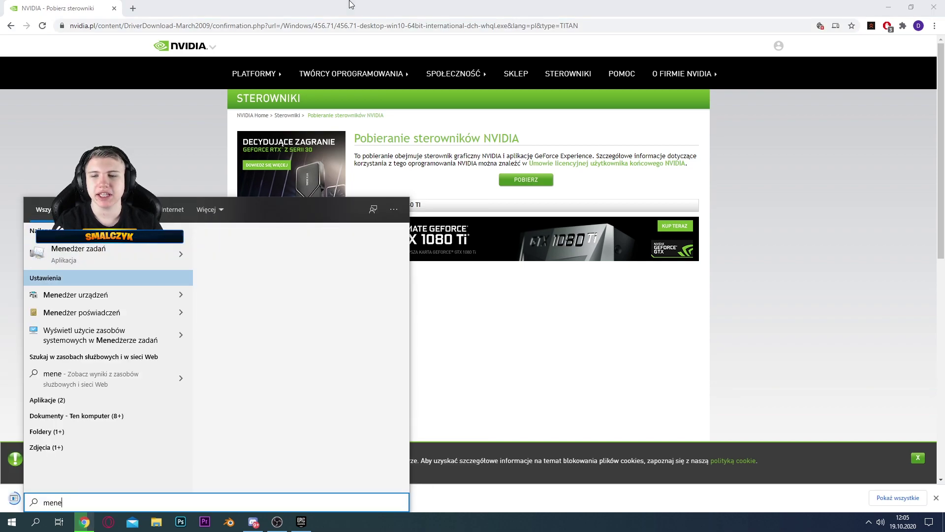
key(Down)
key(Return)
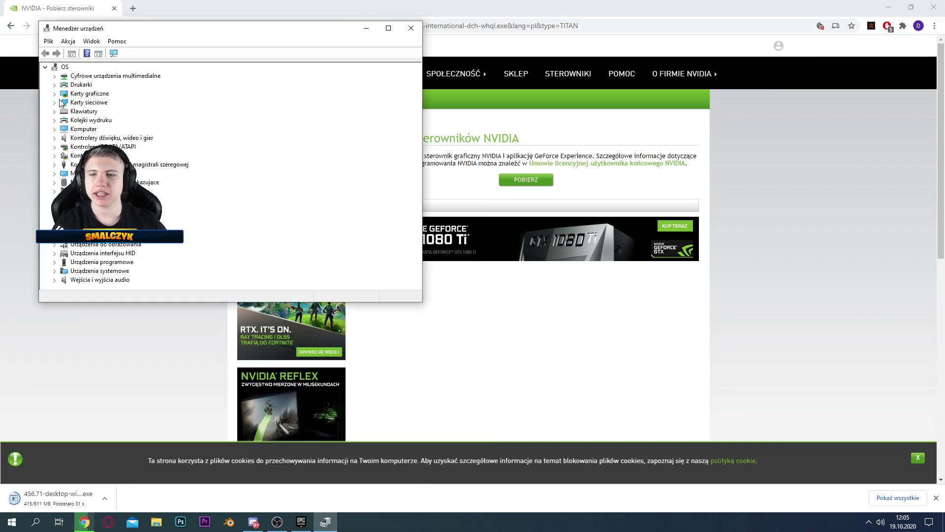
click(55, 94)
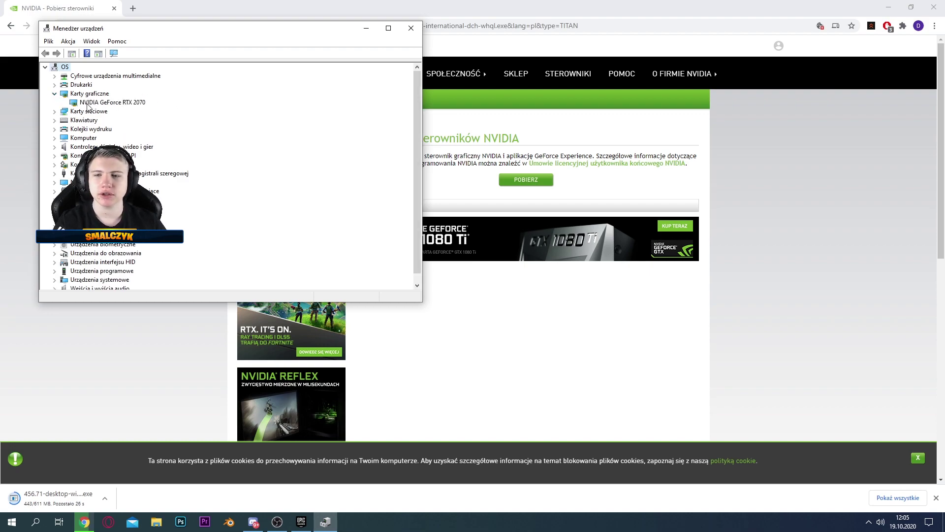
Close Menedżer urządzeń, run the downloaded 456.71 driver installer and accept the licence for the NVIDIA graphics driver with GeForce Experience.
click(414, 38)
click(74, 500)
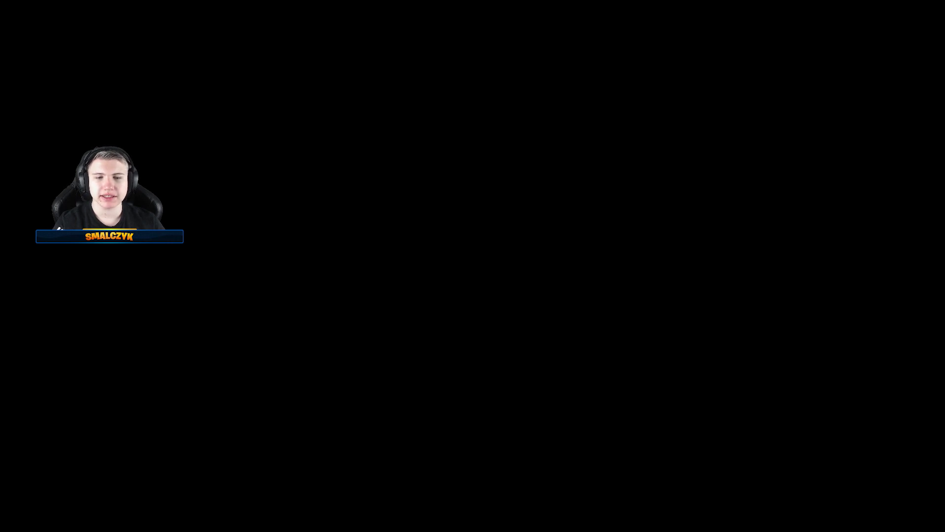
click(443, 285)
click(444, 283)
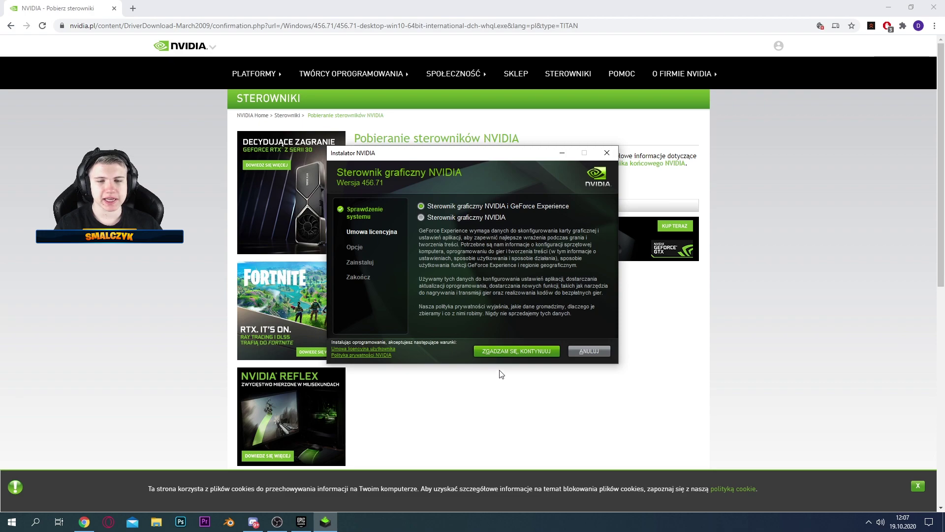
click(526, 351)
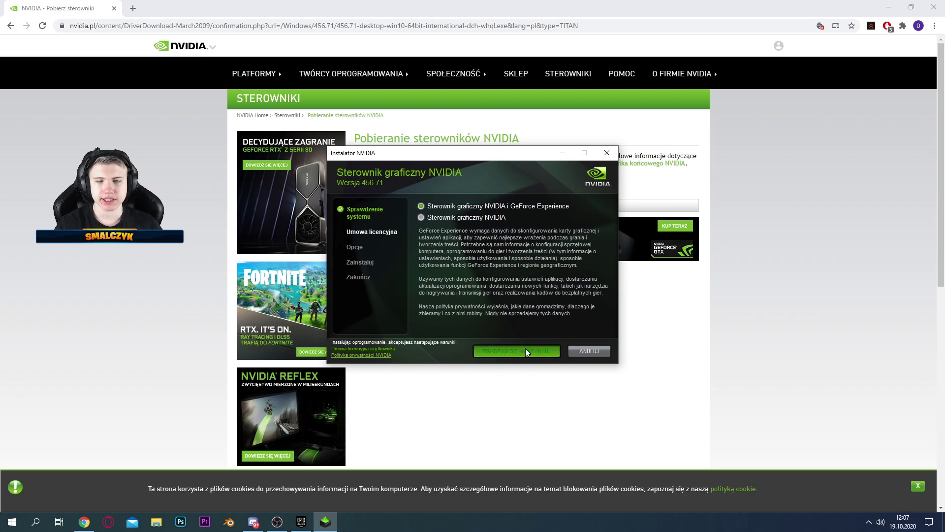
click(539, 351)
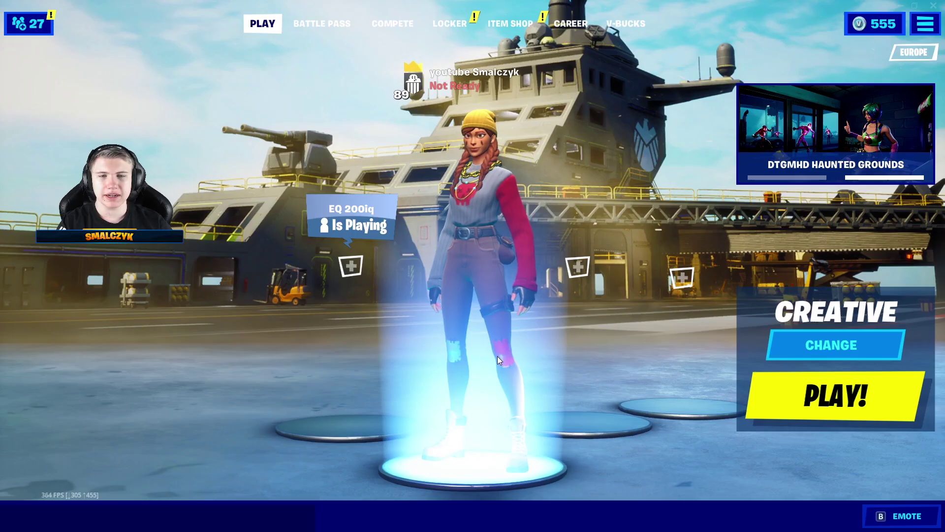
Open Fortnite's video settings, set the frame rate limit to 160 FPS and apply the change.
click(924, 24)
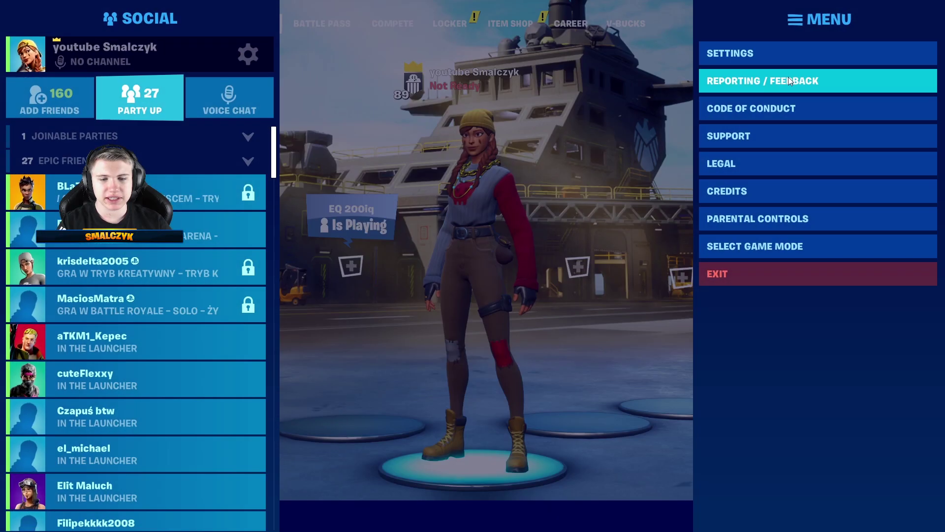
click(755, 52)
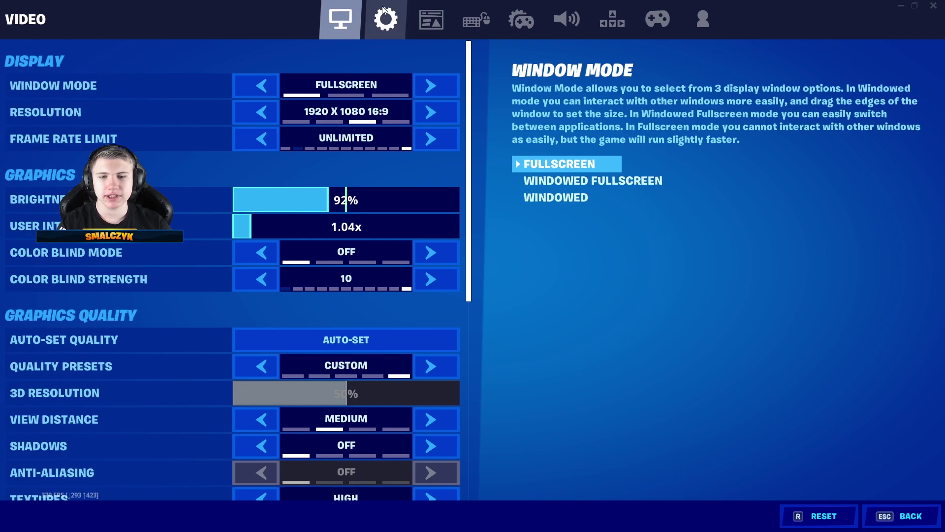
click(261, 142)
click(261, 142)
click(261, 143)
click(263, 145)
click(264, 147)
click(261, 148)
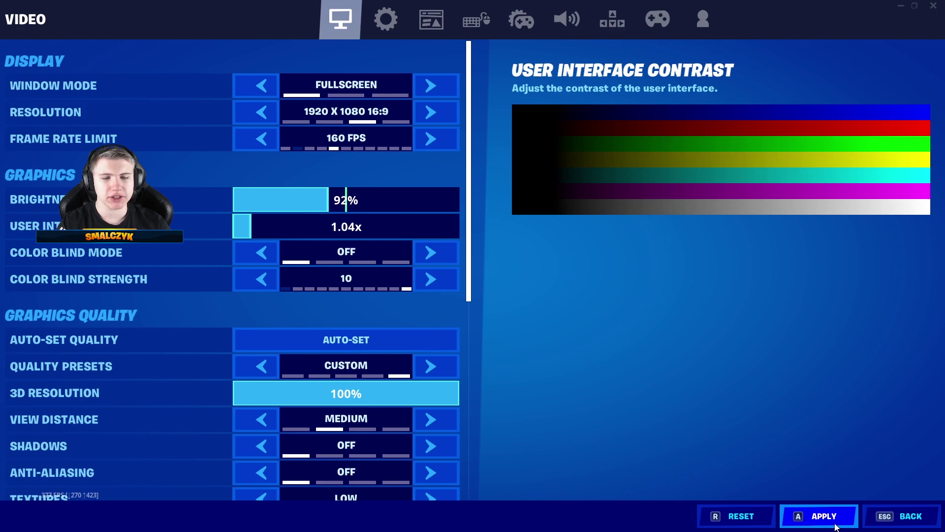
key(a)
Set View Distance to Epic and Textures to High, and review the Advanced Graphics options.
scroll(433, 263, down, 2)
scroll(432, 263, down, 1)
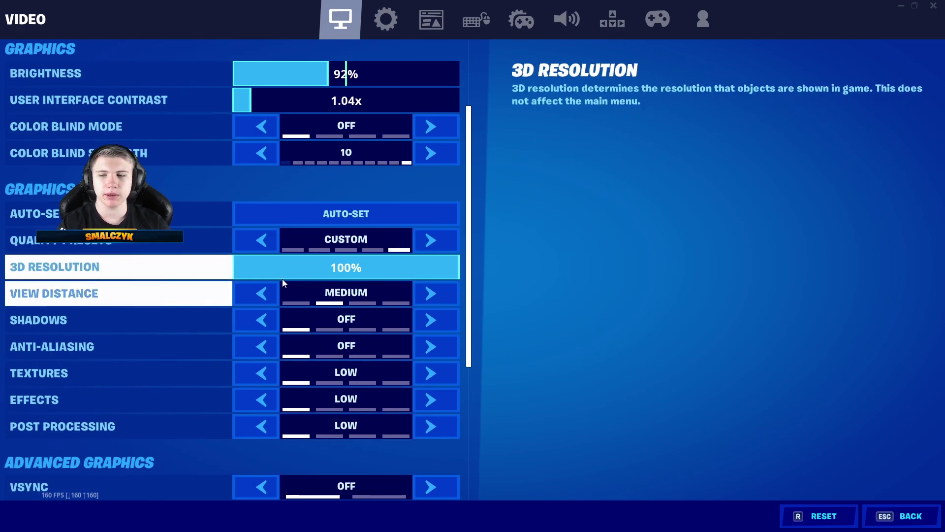
click(437, 298)
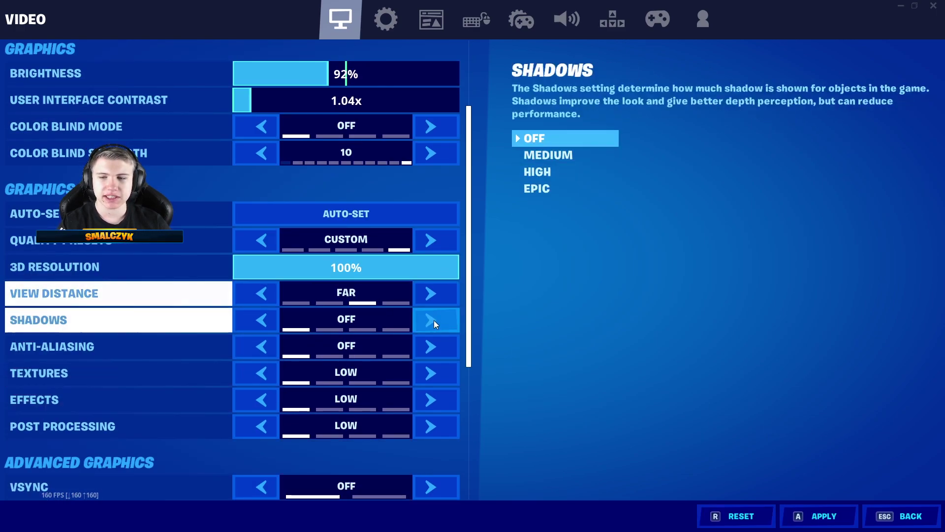
click(429, 300)
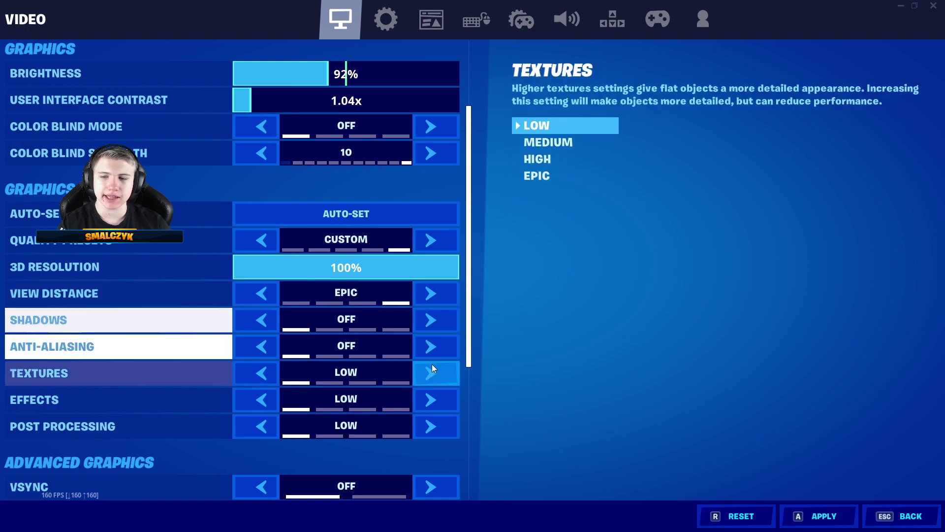
click(426, 376)
click(432, 376)
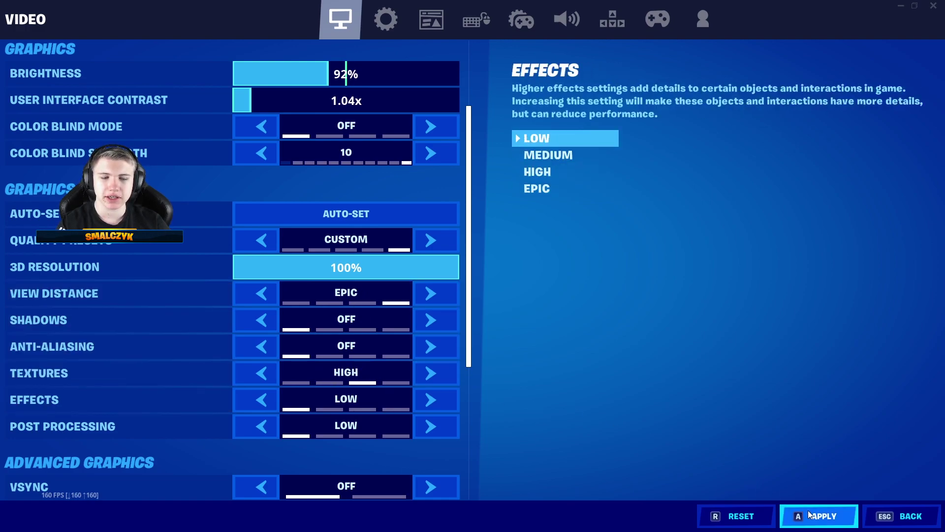
scroll(384, 356, down, 5)
scroll(339, 355, up, 1)
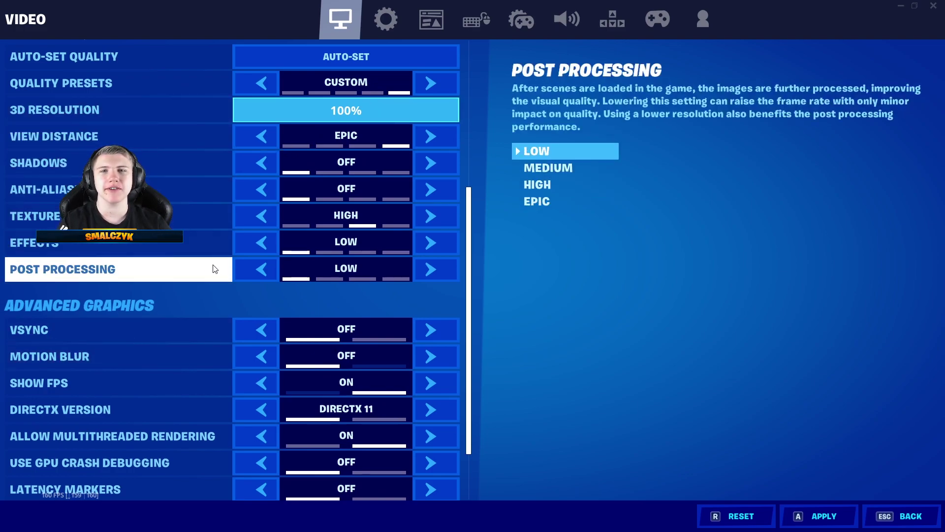
scroll(262, 282, down, 2)
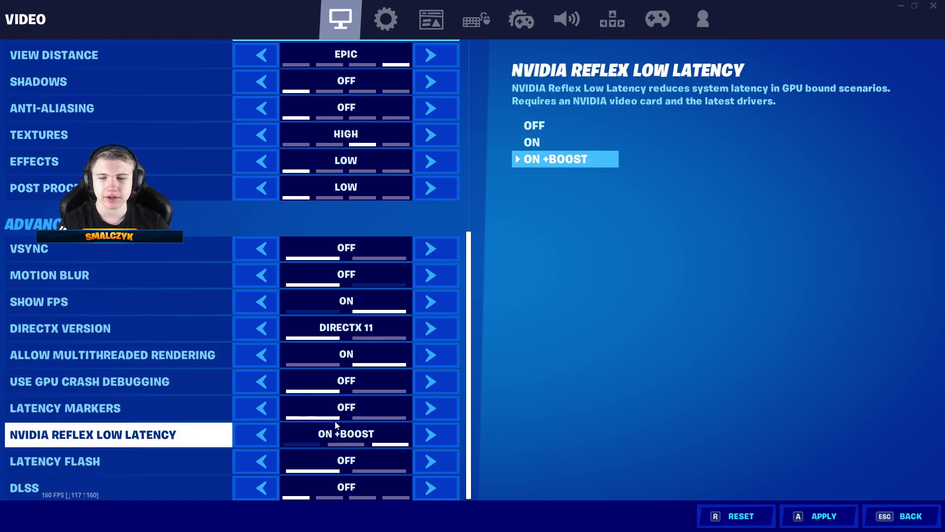
Change the game language to Polish and review the Grafika settings.
click(386, 18)
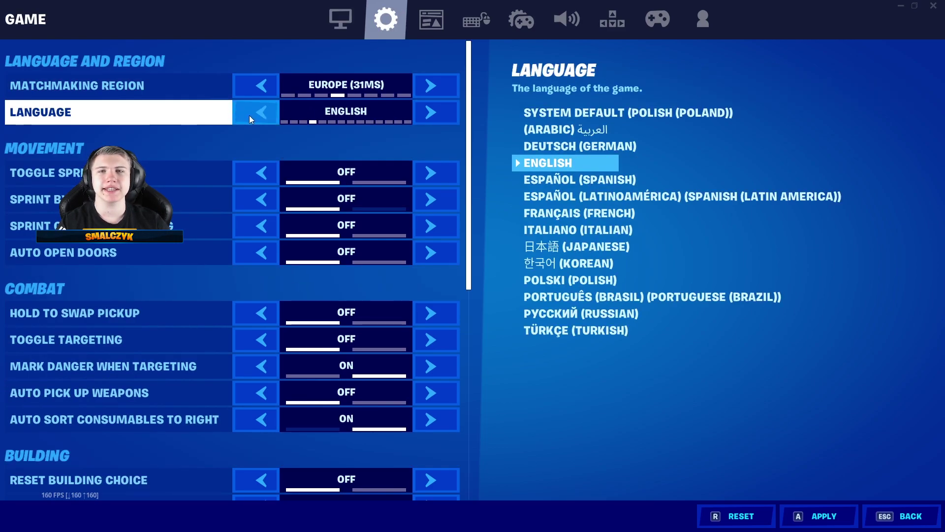
click(245, 115)
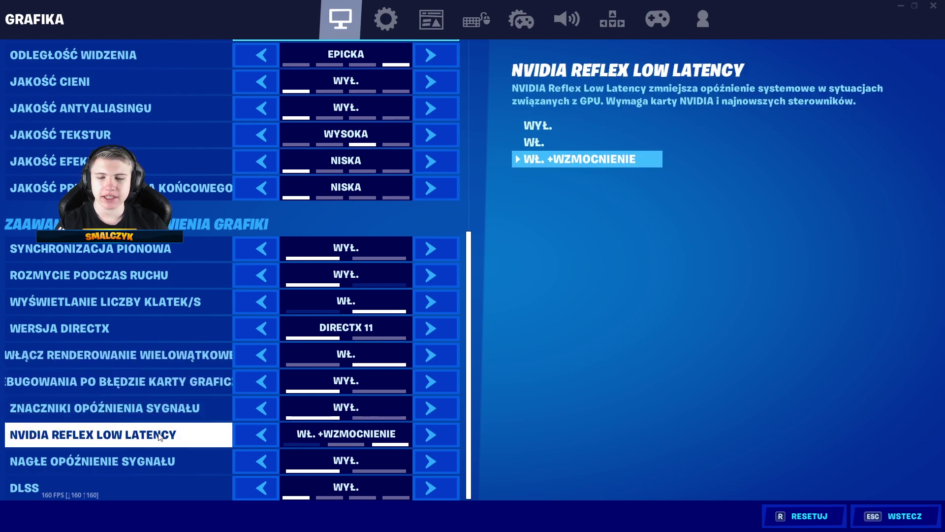
scroll(274, 434, up, 5)
scroll(257, 374, down, 5)
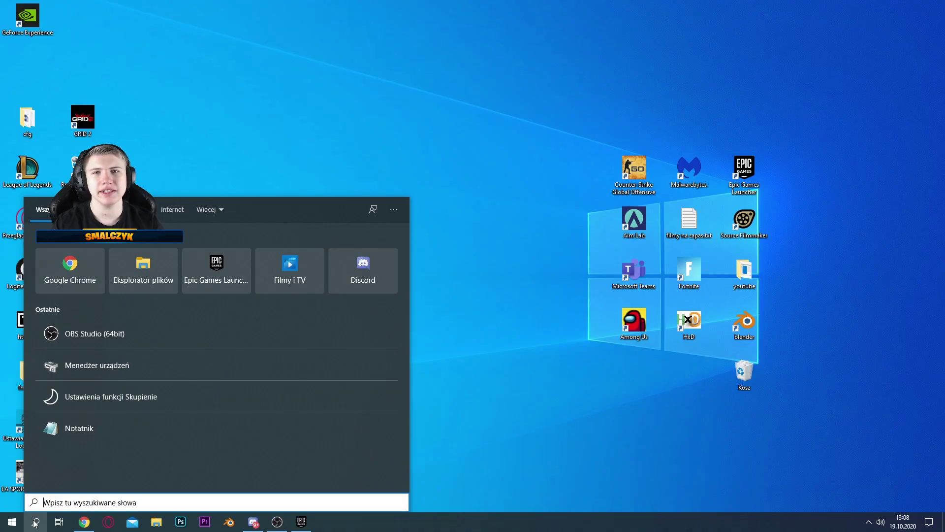
Search Windows for %appdata% and browse from AppData to Local\FortniteGame\Saved\Config\WindowsClient.
text(%appdata%)
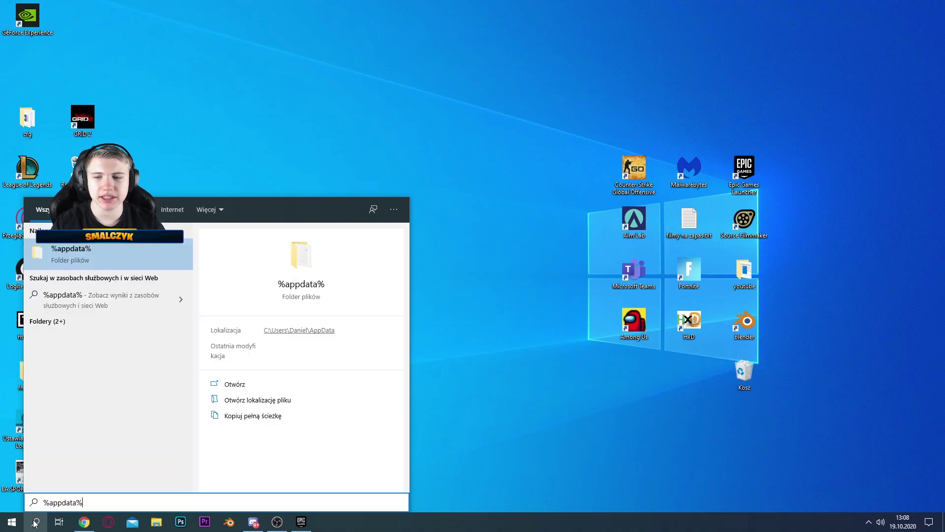
key(Return)
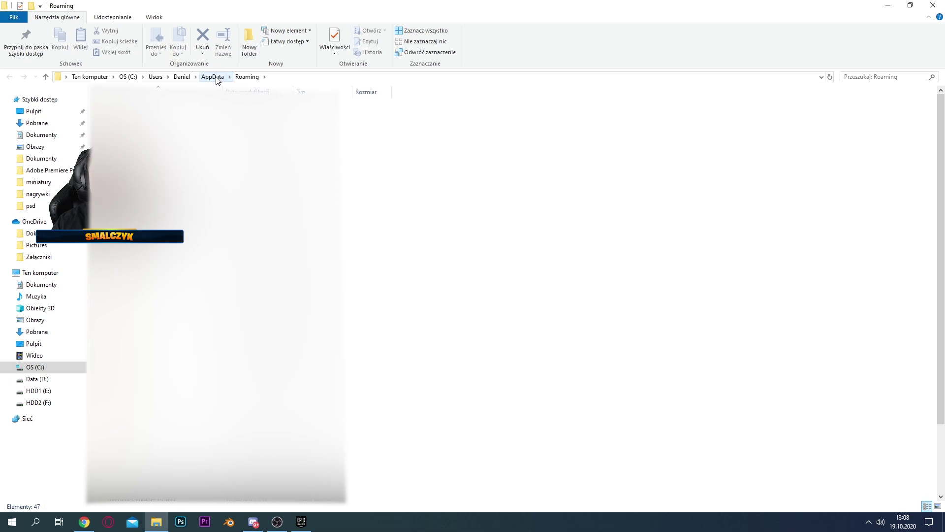
click(217, 78)
double_click(296, 106)
scroll(394, 163, down, 5)
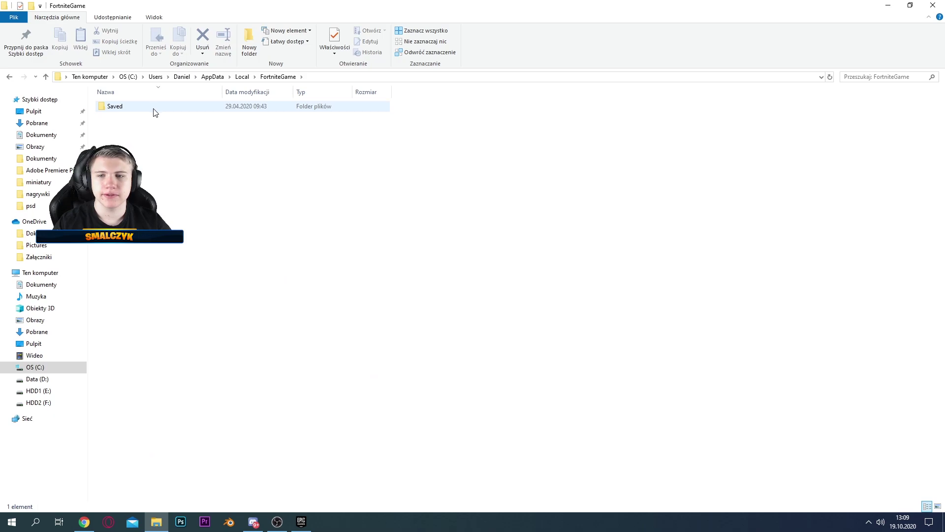
double_click(152, 106)
double_click(133, 116)
click(134, 116)
double_click(134, 116)
Look through GameUserSettings.ini in Notatnik and view the file's attributes in its properties.
double_click(134, 107)
scroll(547, 251, down, 10)
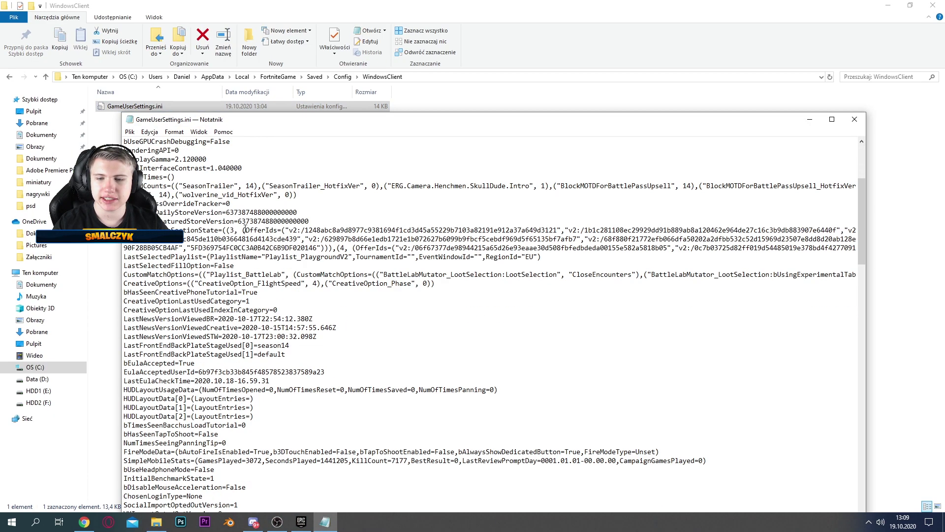
key(alt+F4)
right_click(369, 107)
click(386, 395)
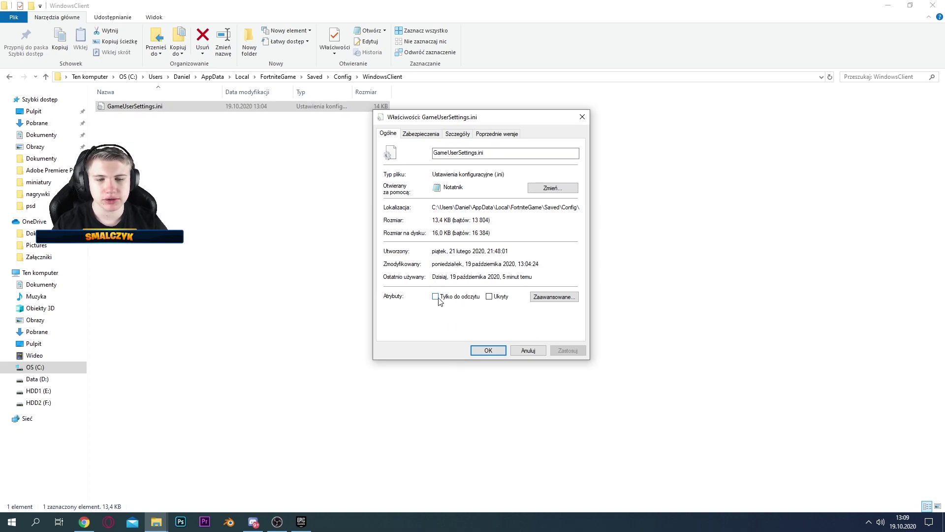
click(582, 116)
Reopen GameUserSettings.ini, examine the quality values in the [ScalabilityGroups] section and close the file.
key(Return)
scroll(297, 274, down, 15)
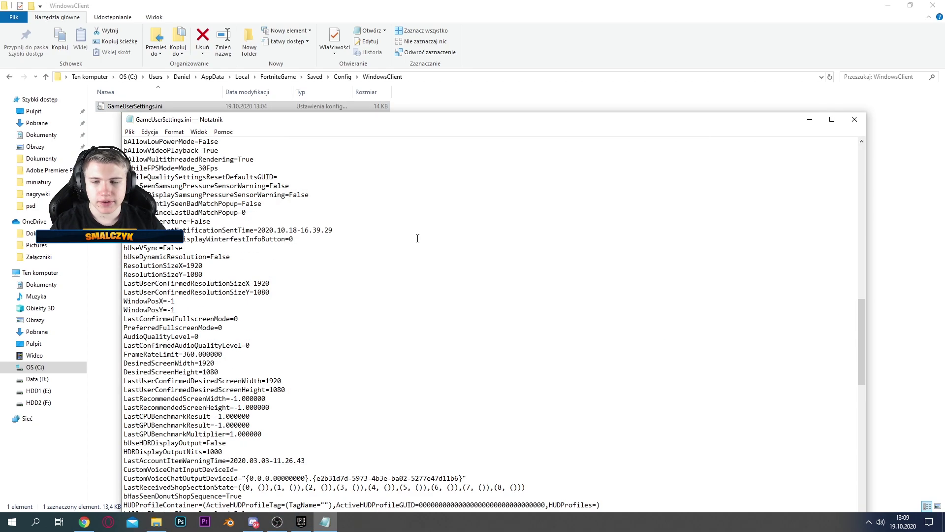
scroll(276, 281, down, 3)
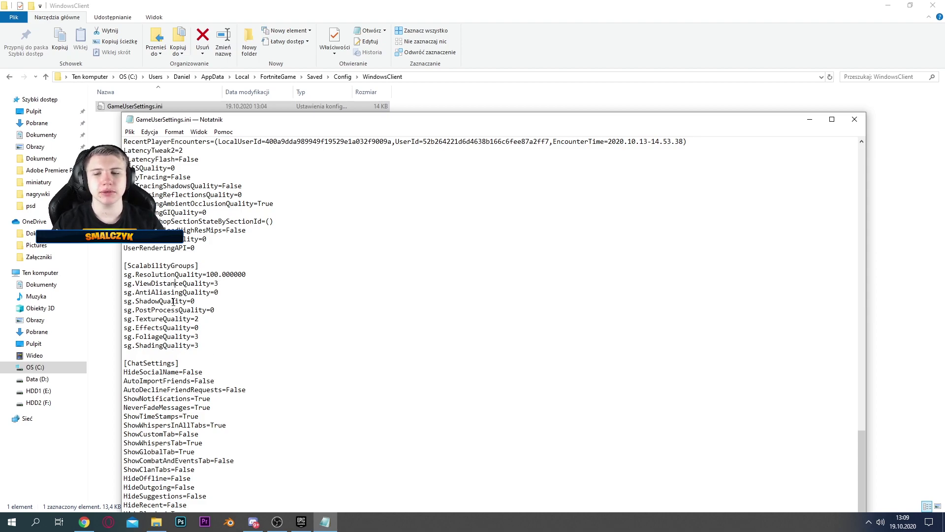
drag(207, 346, 159, 320)
click(159, 320)
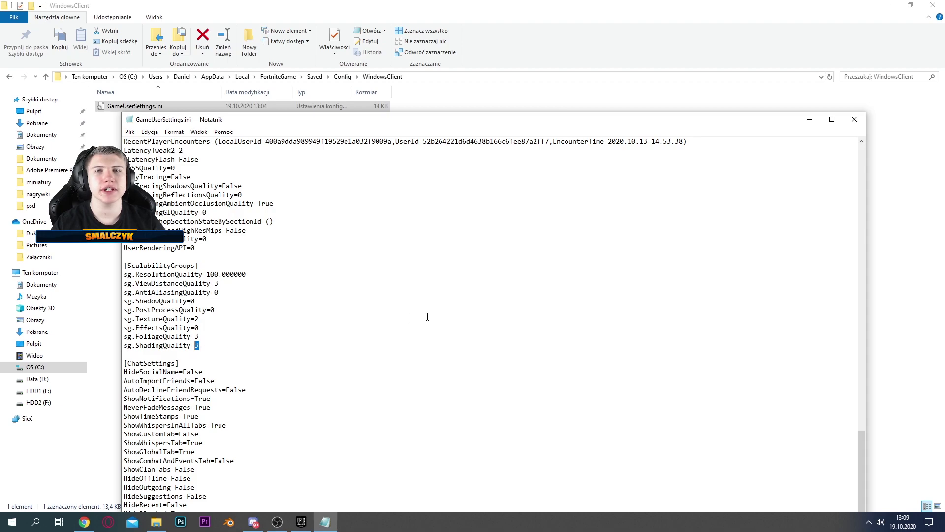
key(alt+F4)
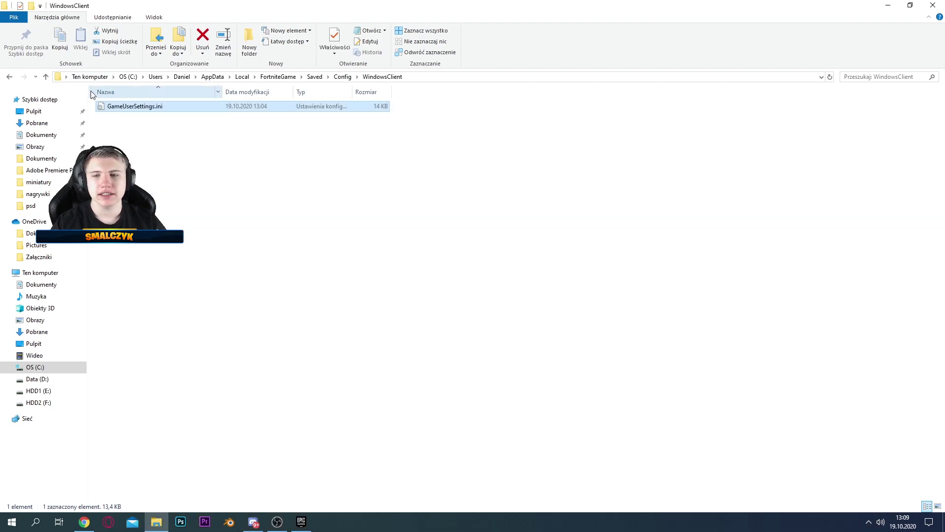
Make GameUserSettings.ini read-only (Tylko do odczytu) in its properties and close the folder window.
right_click(136, 107)
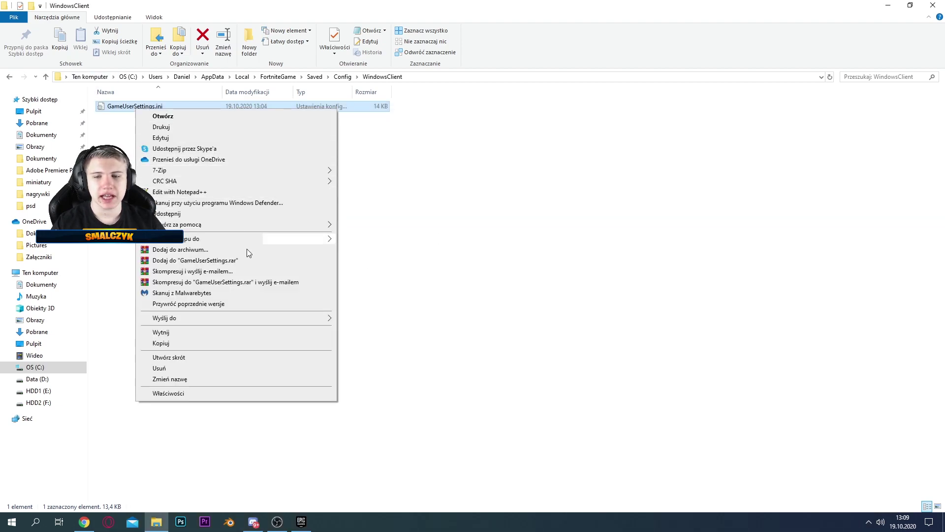
click(204, 396)
click(206, 299)
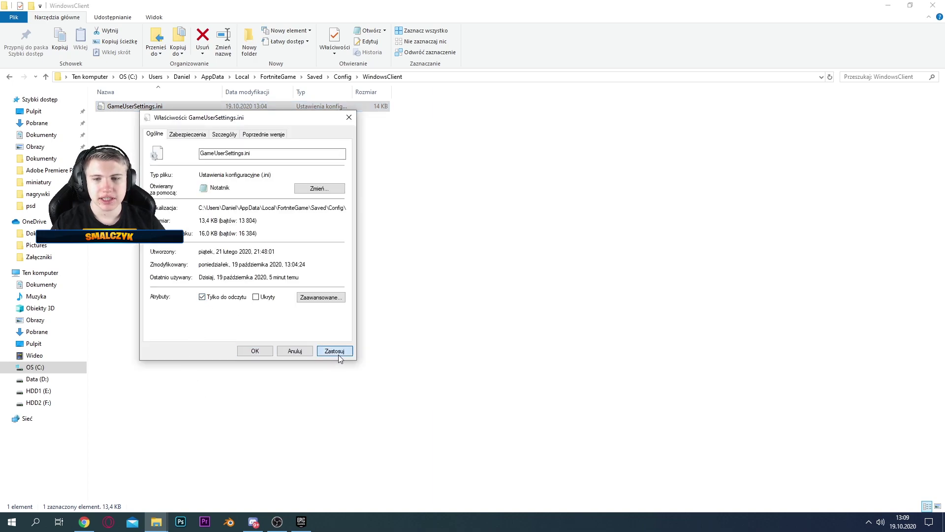
click(254, 350)
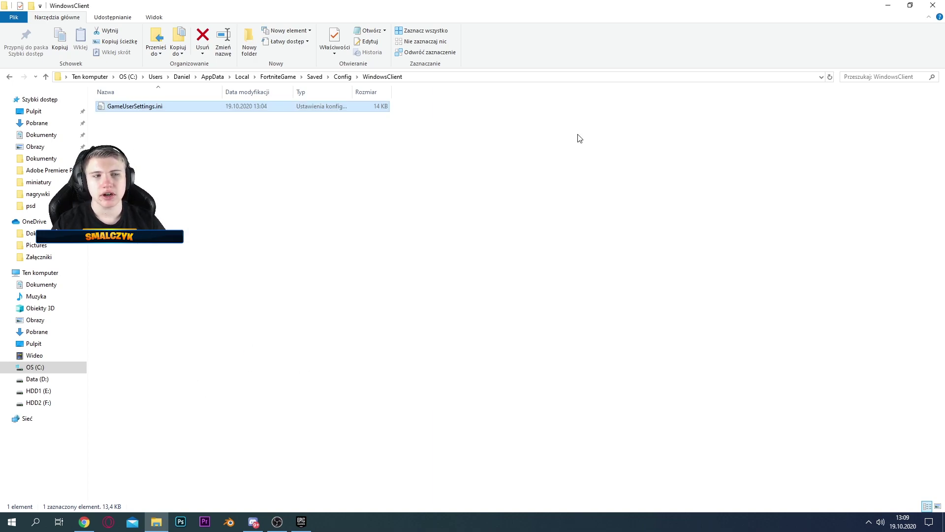
click(935, 4)
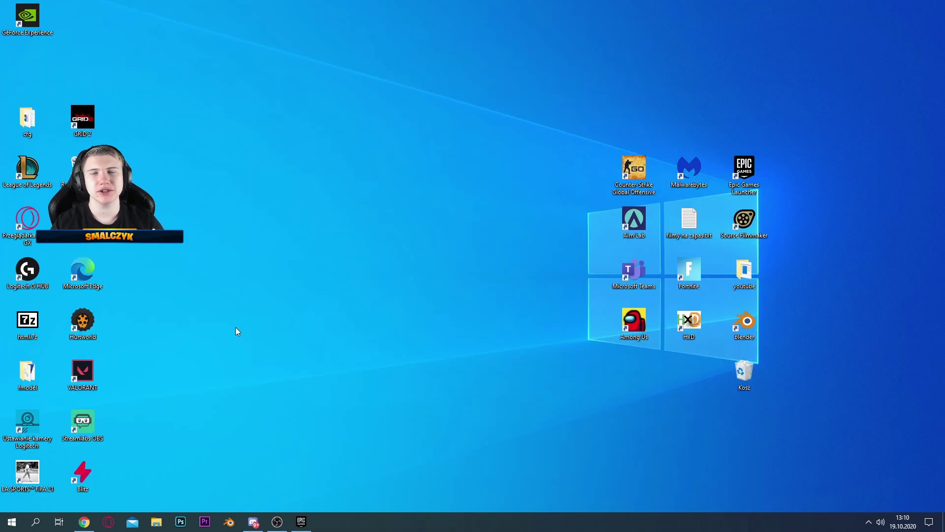
double_click(744, 170)
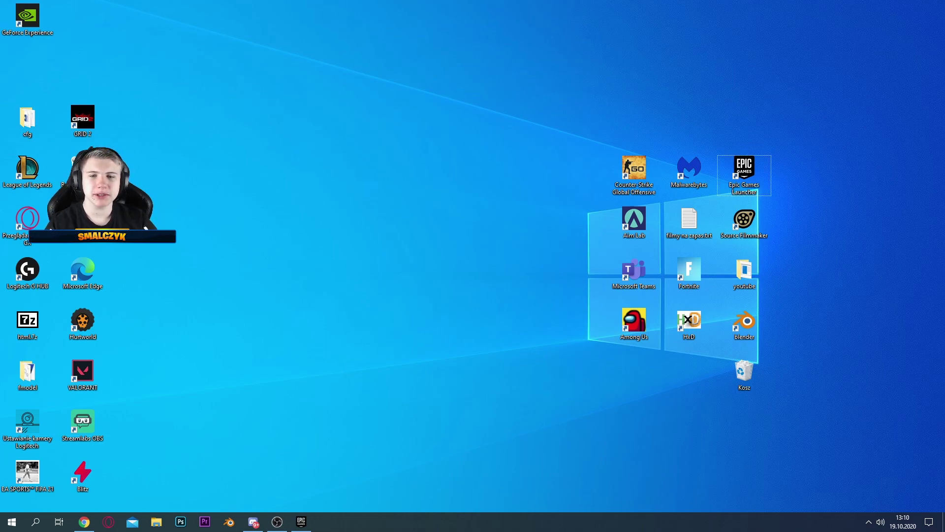
drag(301, 199, 158, 152)
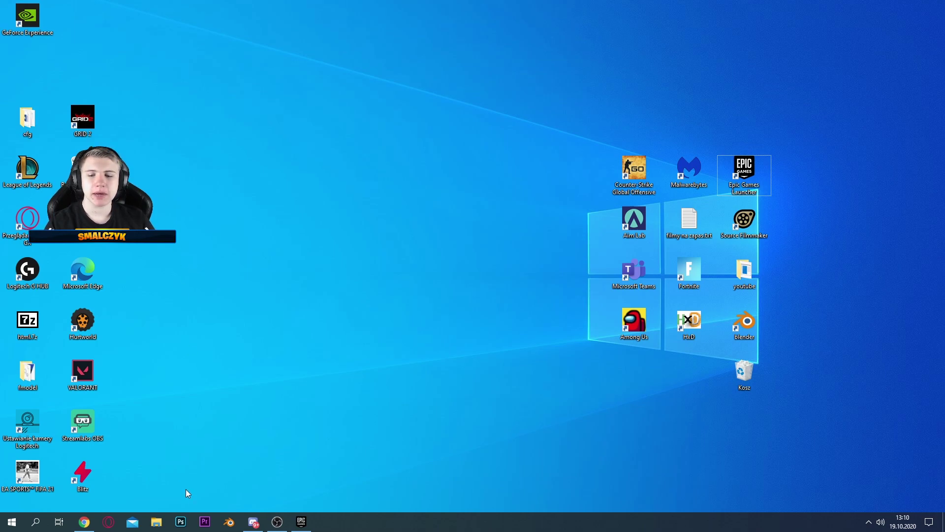
drag(753, 440, 532, 386)
Create a folder named "pliki z pulpitu" on drive Data (D:), open it and close File Explorer.
click(156, 522)
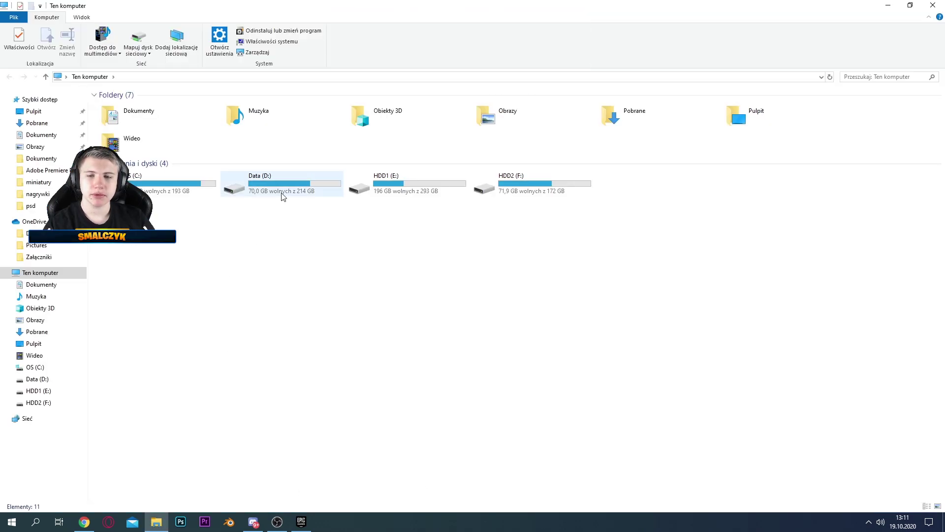
double_click(283, 196)
right_click(281, 193)
mouse_move(322, 315)
click(409, 312)
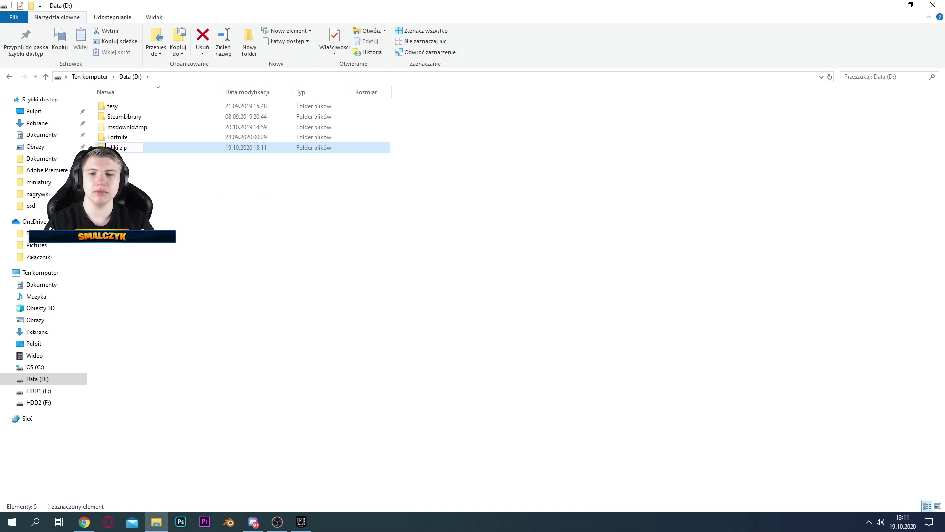
key(Return)
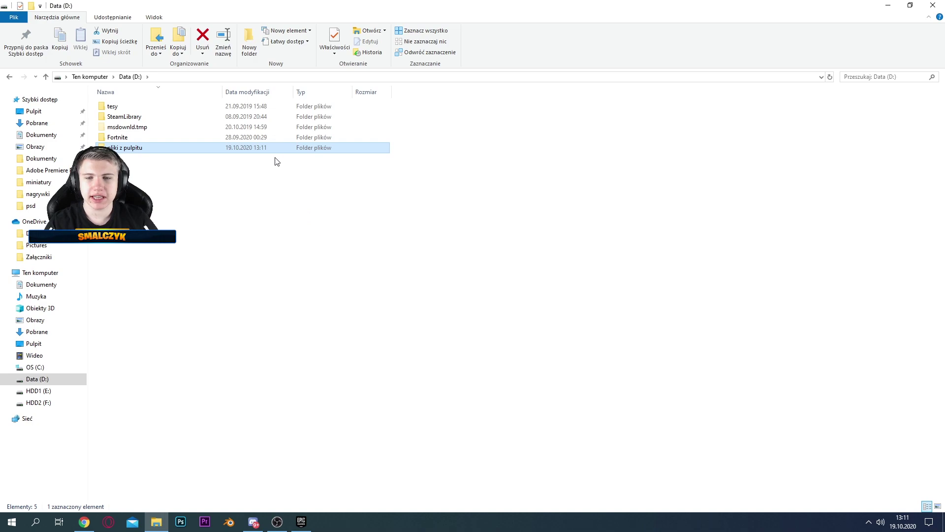
double_click(291, 149)
click(933, 5)
Create a desktop shortcut to the folder "D:\pliki z pulpitu".
right_click(410, 122)
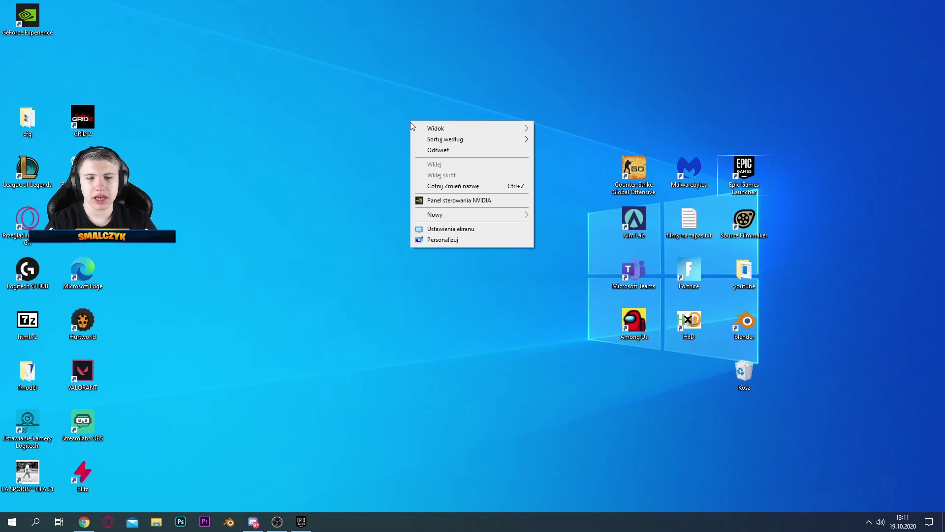
mouse_move(443, 216)
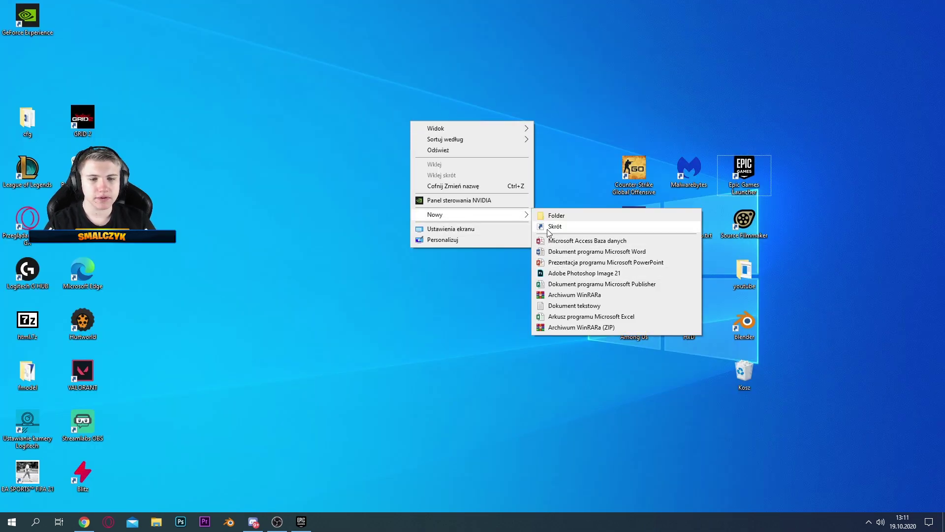
click(552, 226)
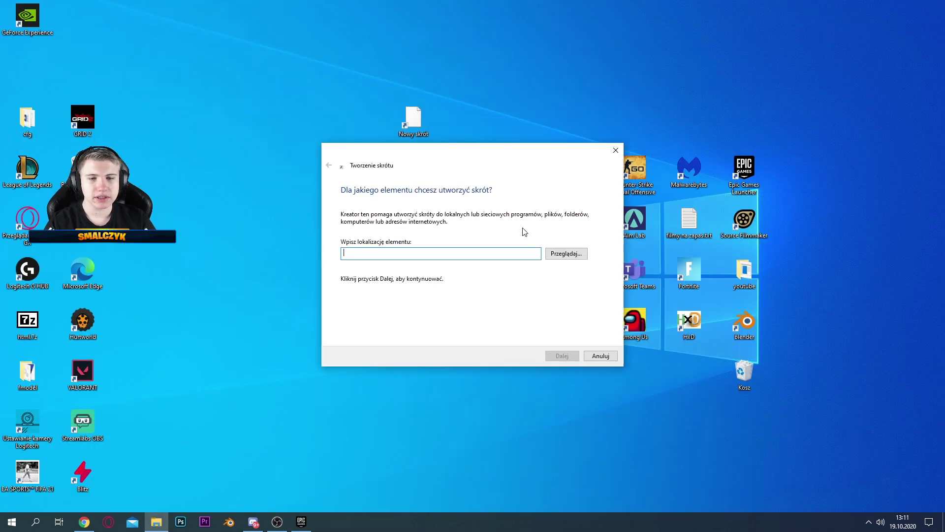
click(555, 255)
click(415, 284)
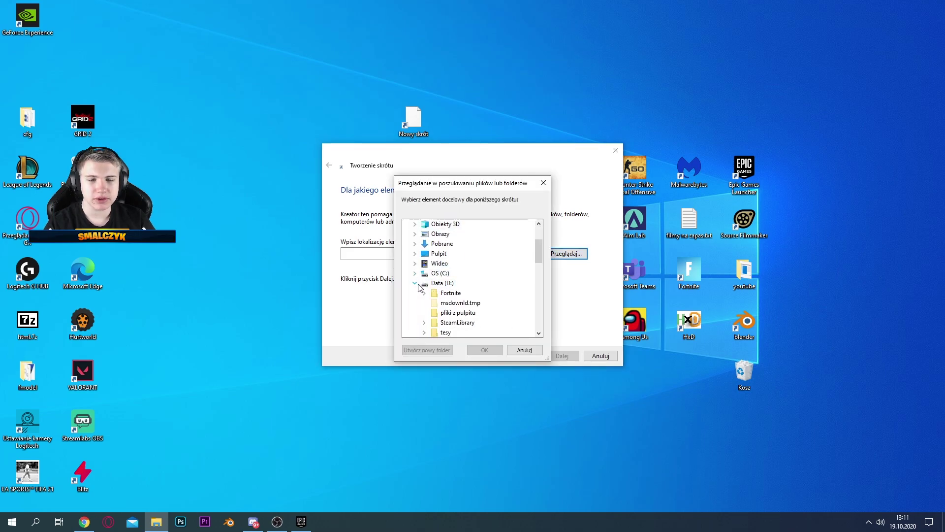
scroll(458, 290, down, 1)
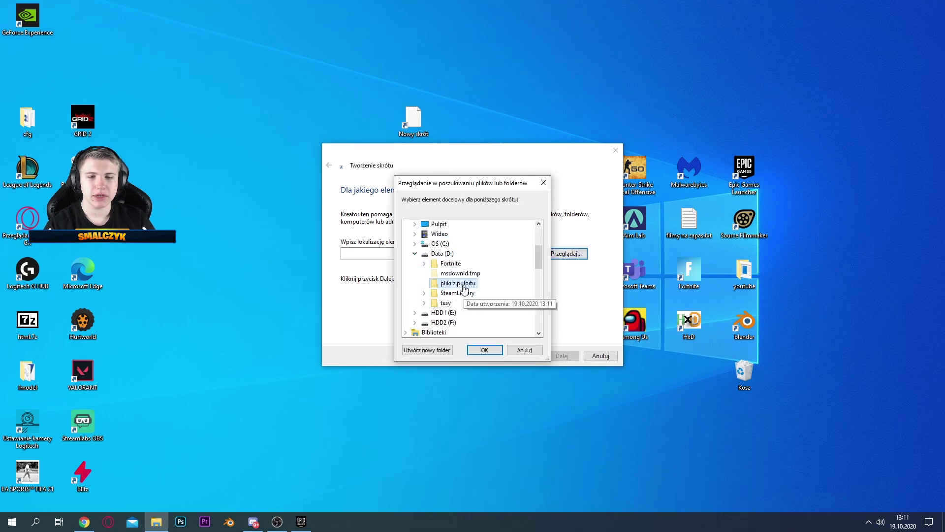
click(463, 284)
click(484, 350)
click(562, 356)
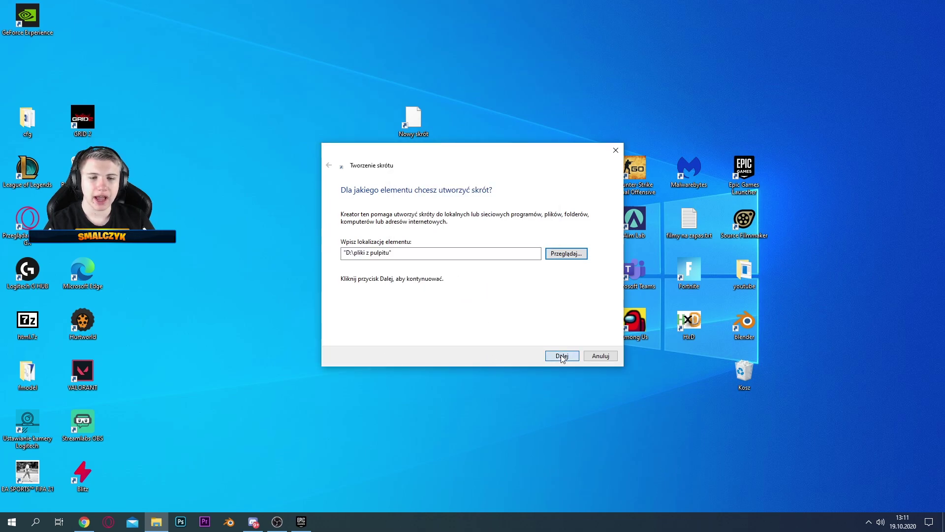
click(565, 355)
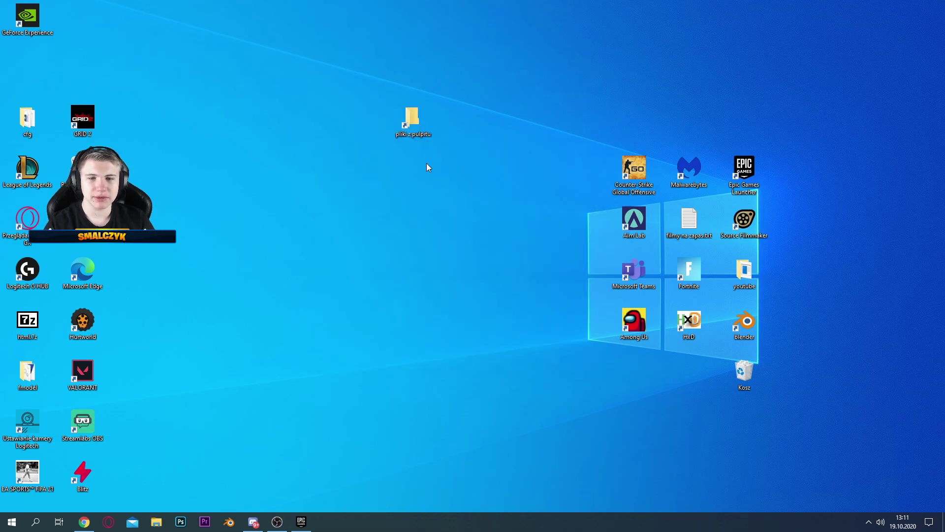
Open the "pliki z pulpitu" folder through its desktop shortcut and close the folder window.
double_click(414, 123)
drag(334, 187, 244, 133)
click(930, 6)
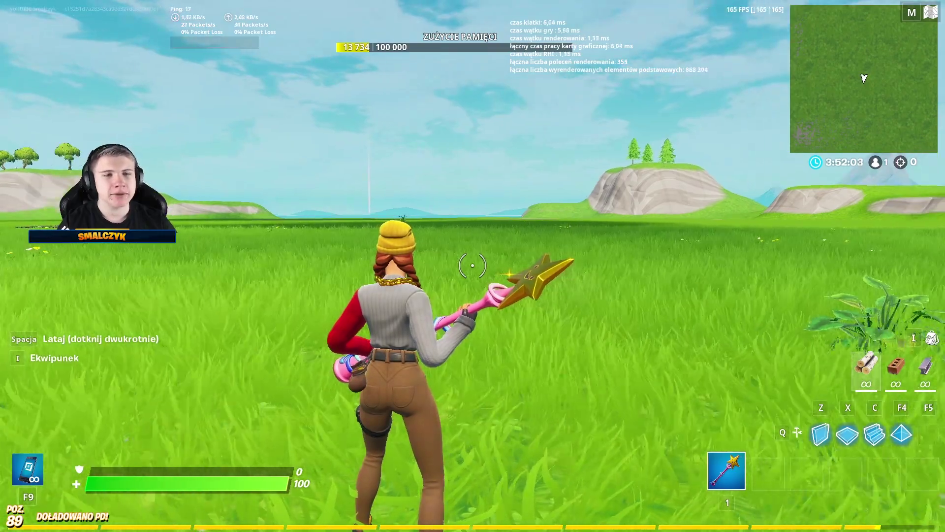
Switch to Fortnite and raise the frame rate limit in the game settings.
key(Escape)
click(778, 80)
click(446, 143)
click(446, 143)
click(446, 143)
click(438, 143)
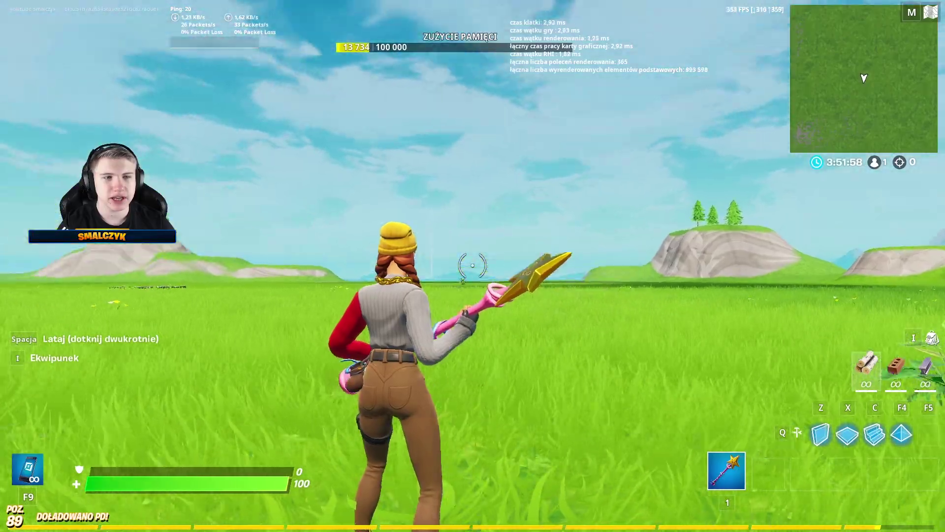
Test the game's performance by building and editing wooden ramps, walls and other structures on the open grass field.
click(473, 266)
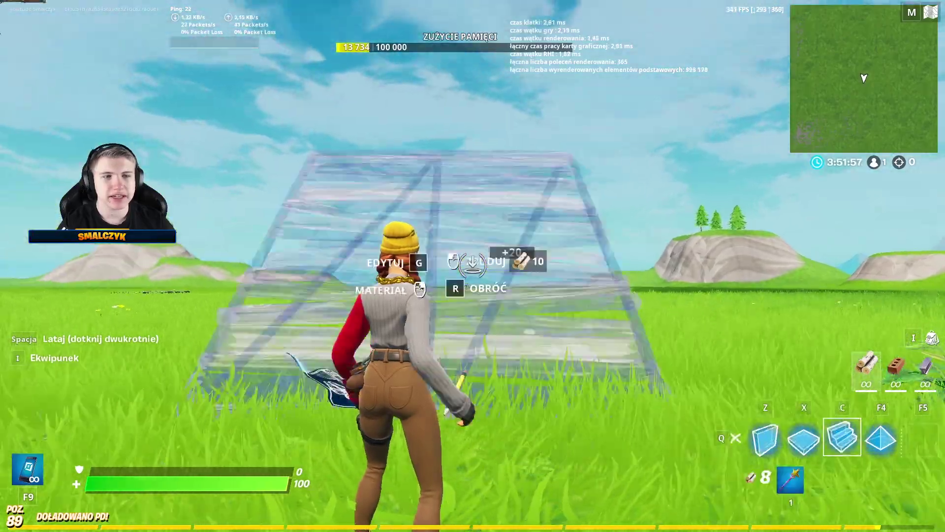
click(473, 266)
key(g)
key(g)
click(473, 266)
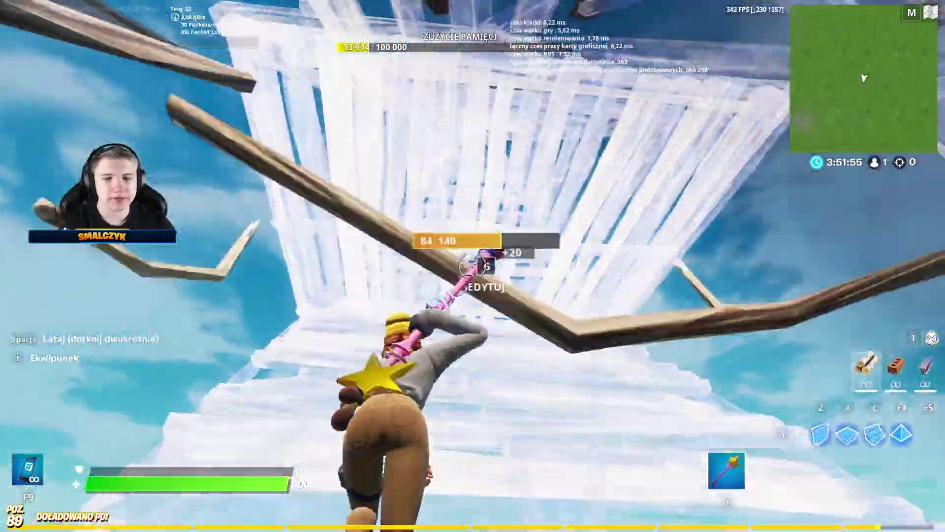
key(g)
key(g)
key(F4)
click(473, 265)
click(473, 266)
click(472, 266)
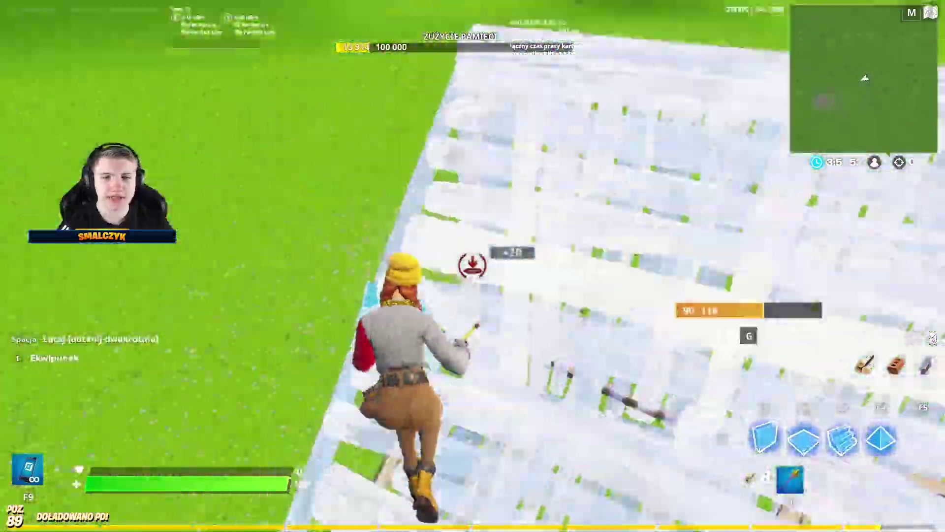
click(473, 265)
key(F1)
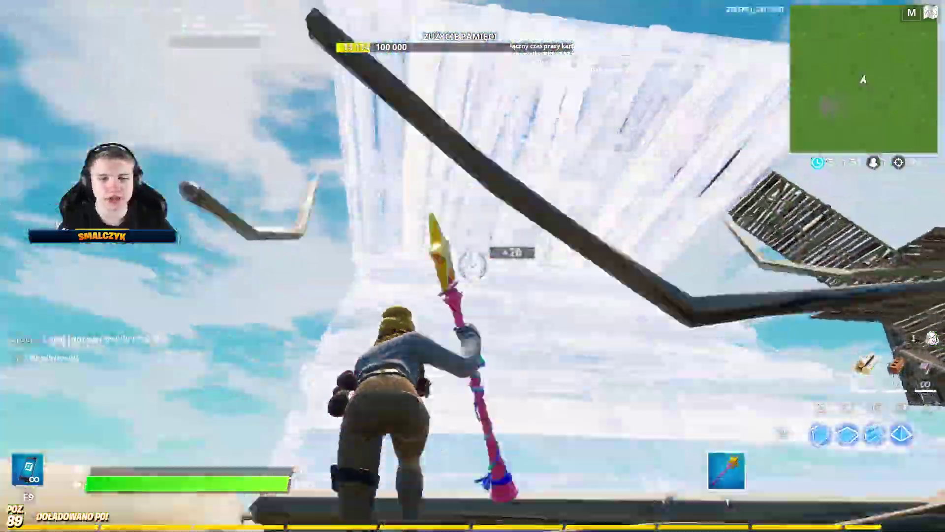
key(F3)
click(473, 266)
key(F1)
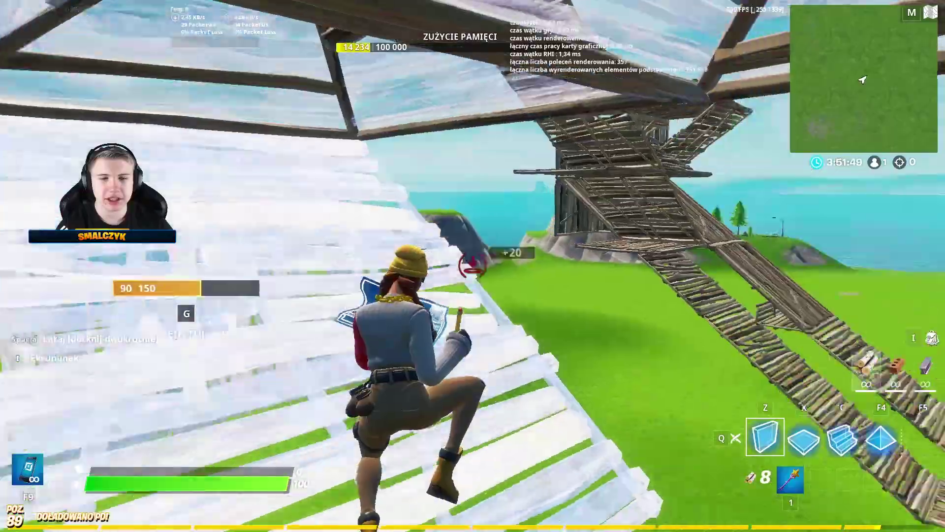
click(473, 266)
click(473, 266)
key(F1)
click(473, 266)
click(472, 266)
key(F1)
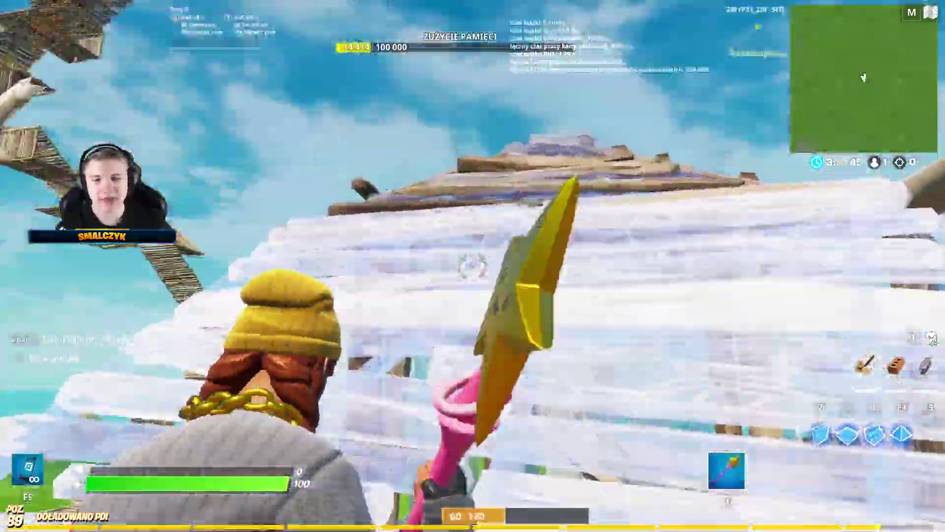